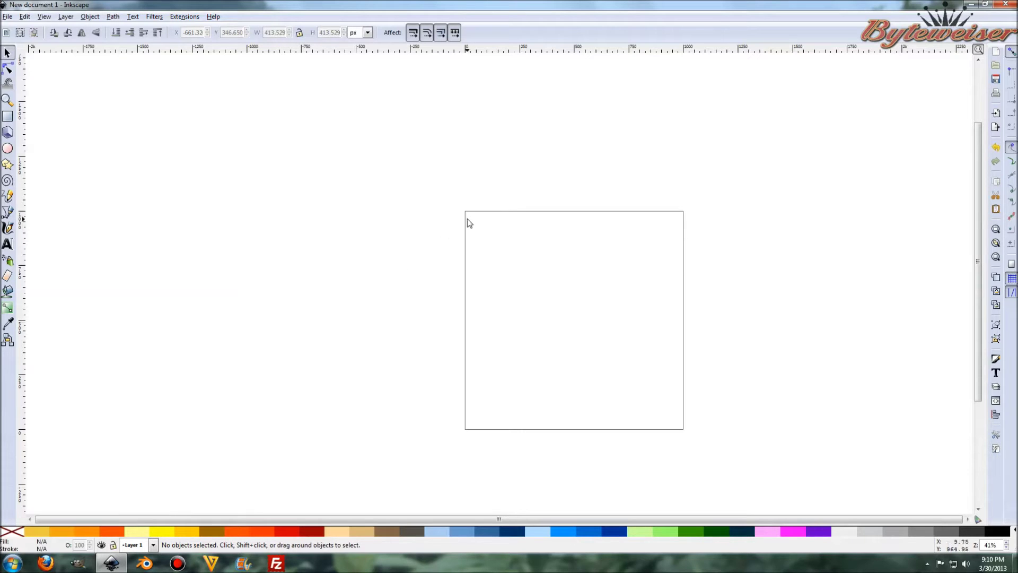
- Check the page properties, then draw a large black circle and move it over the page
click(7, 16)
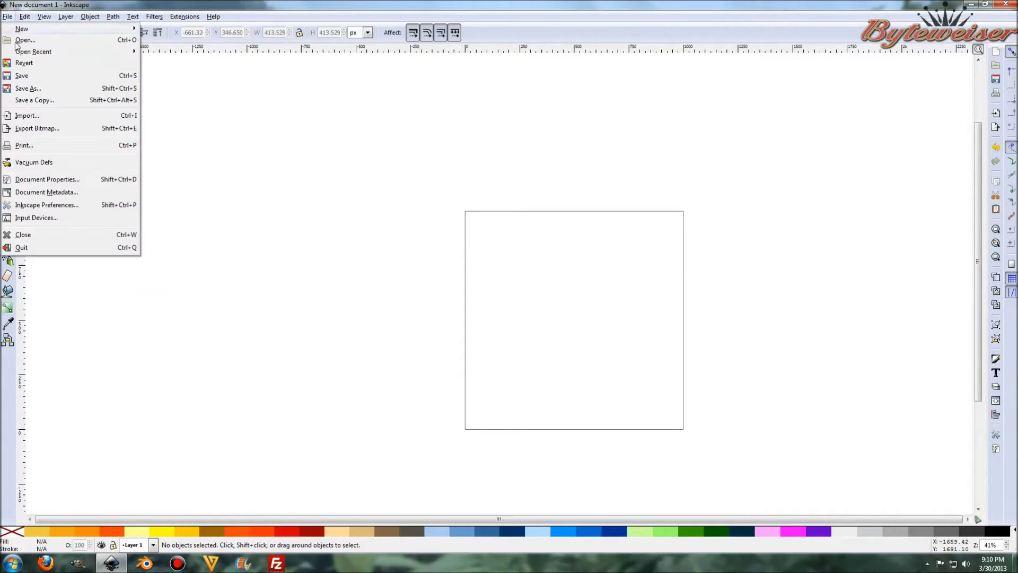
click(46, 179)
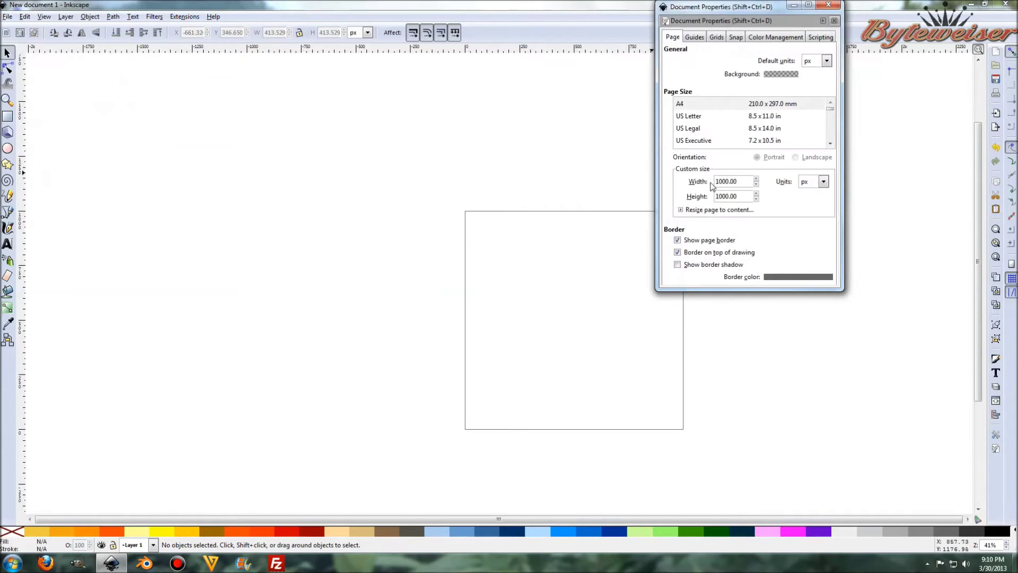
click(829, 6)
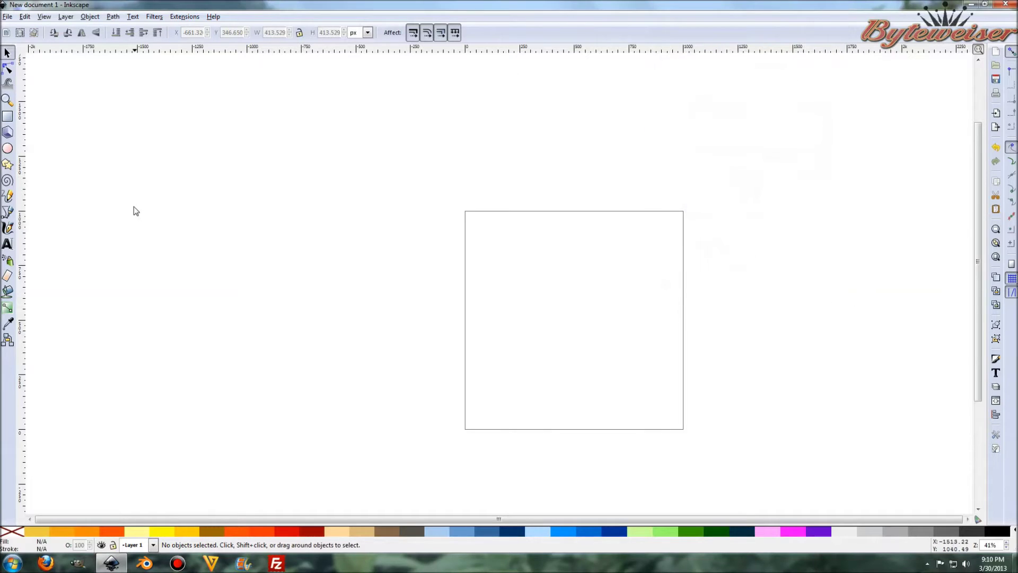
click(8, 149)
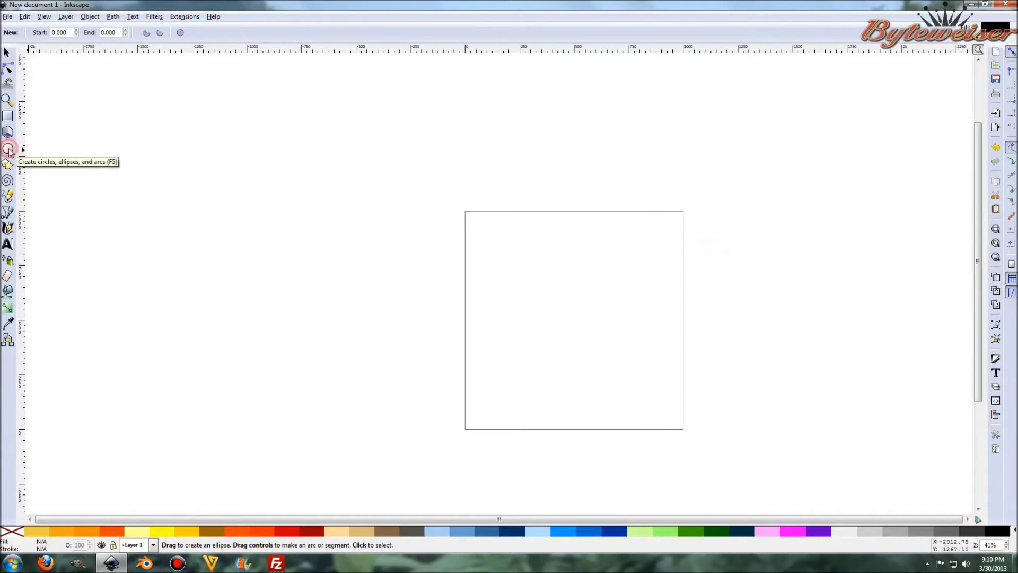
drag(413, 210, 536, 327)
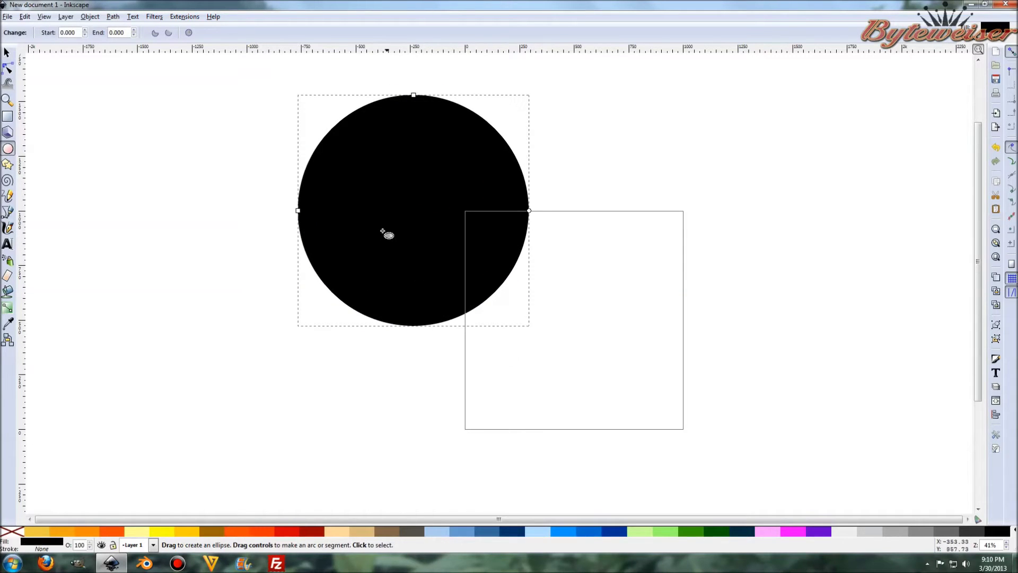
click(7, 53)
drag(361, 184, 525, 292)
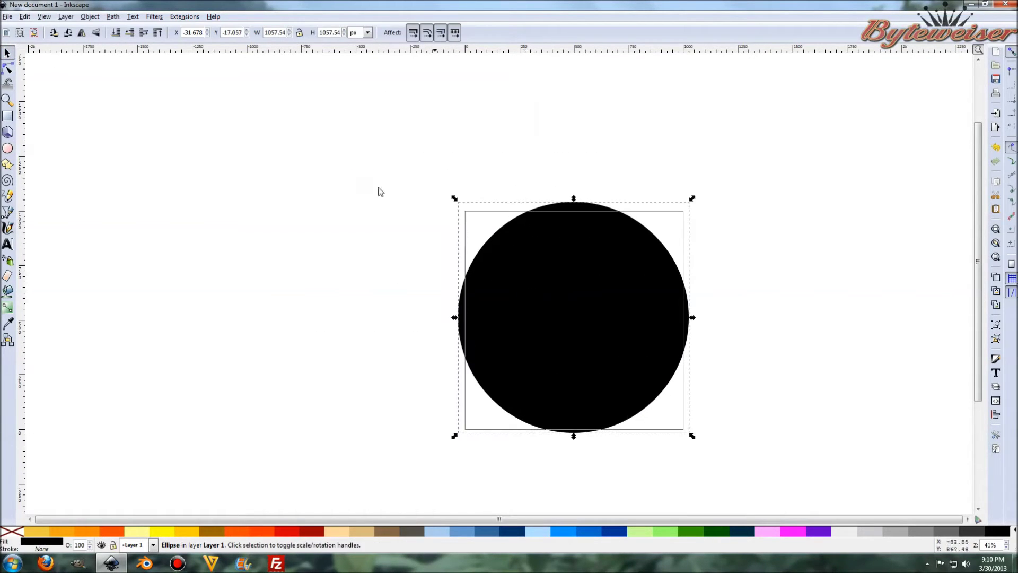
- Set the circle's width and height to 950 px
triple_click(265, 32)
text(950)
key(Return)
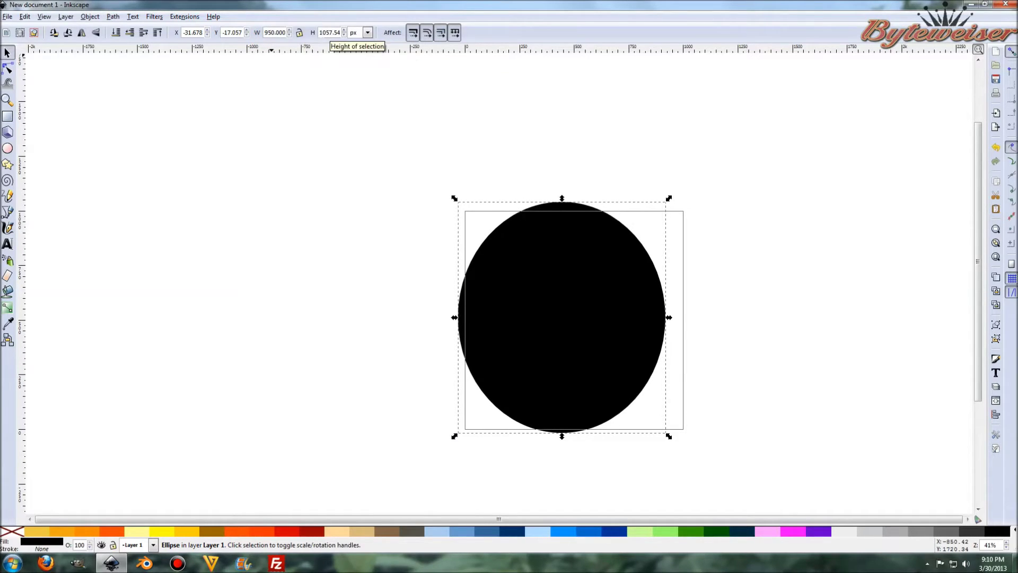
triple_click(329, 32)
text(950)
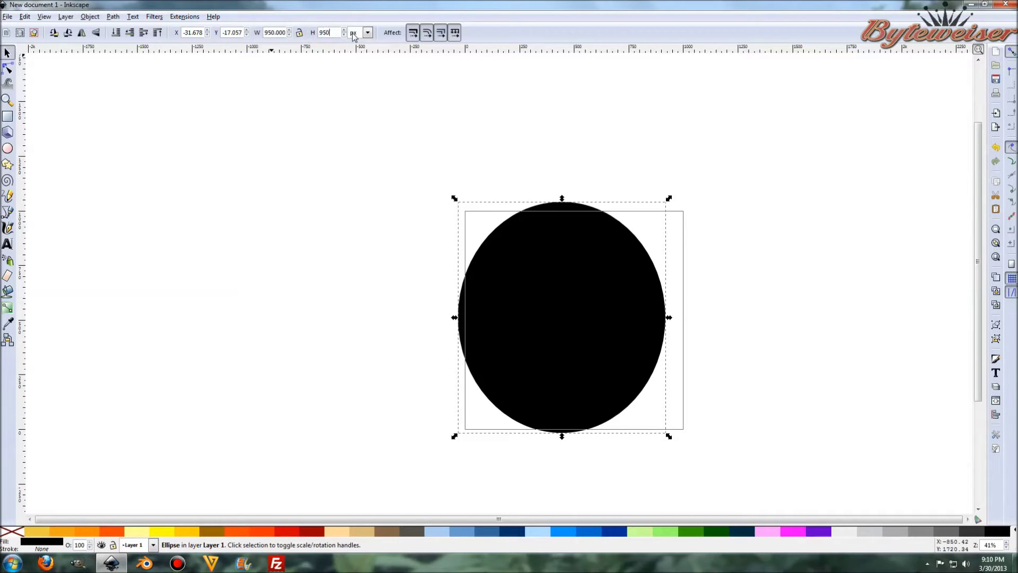
key(Return)
- Centre the circle horizontally and vertically on the page using Align and Distribute
click(90, 17)
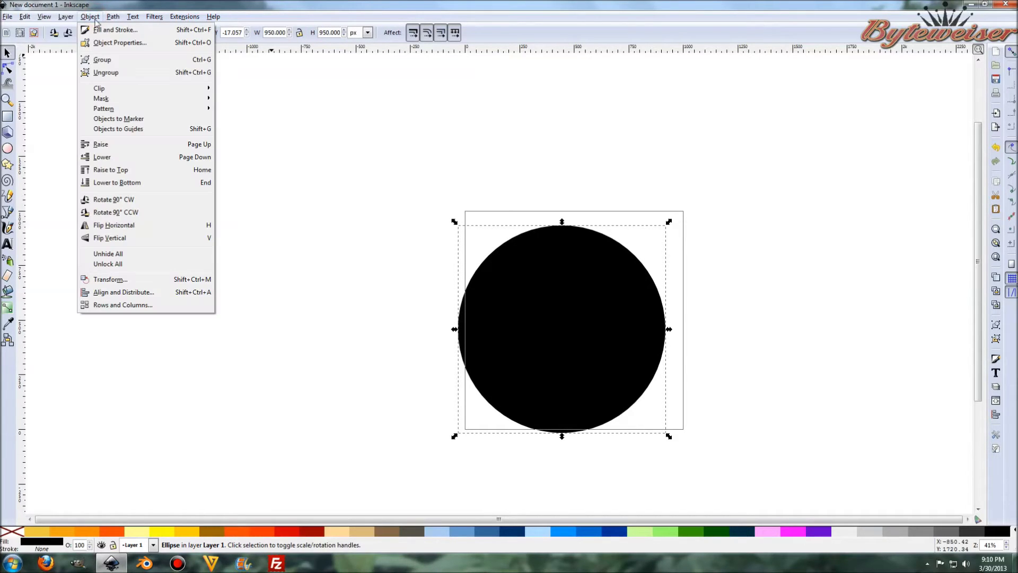
click(127, 293)
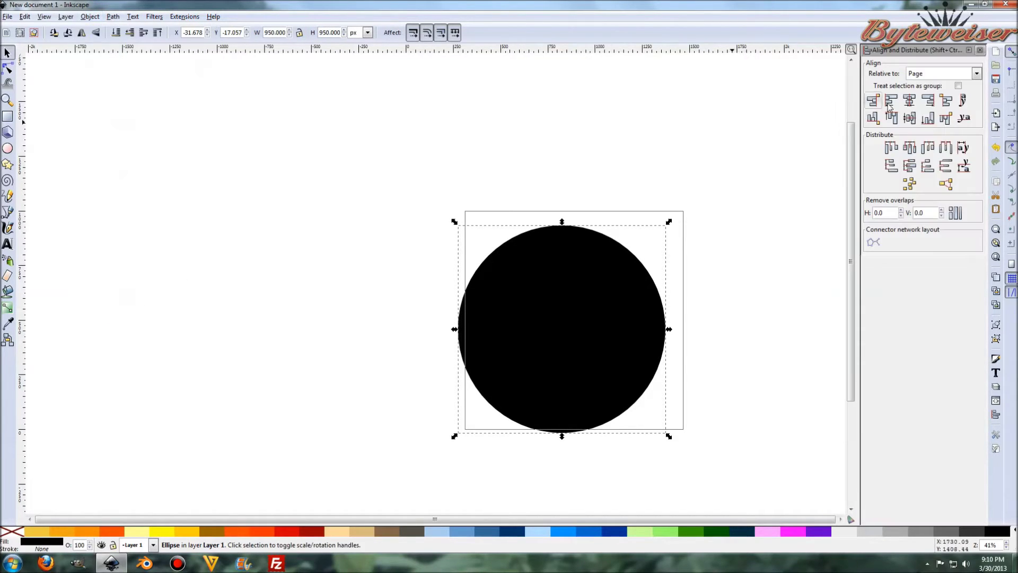
click(909, 100)
click(910, 118)
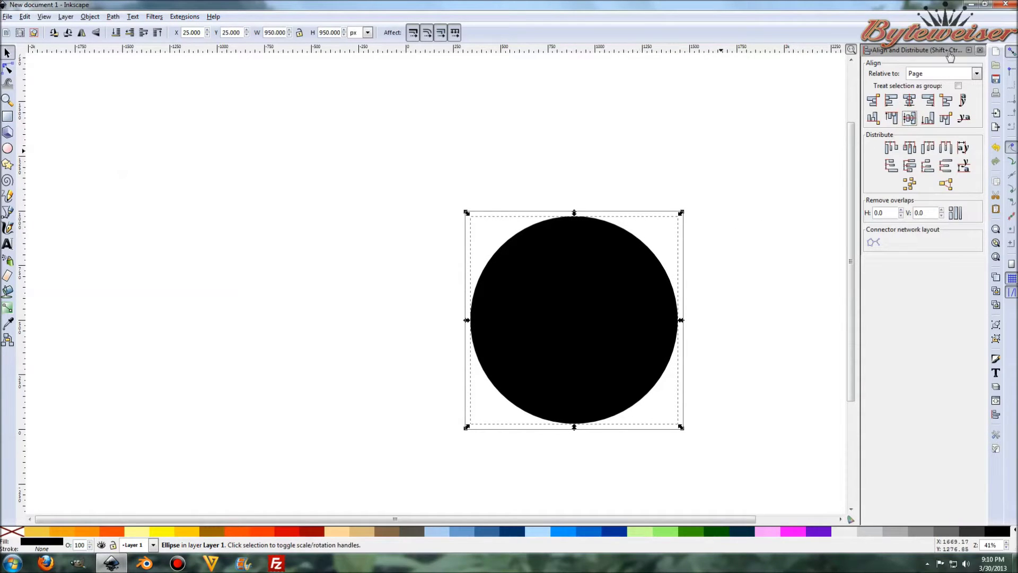
click(979, 50)
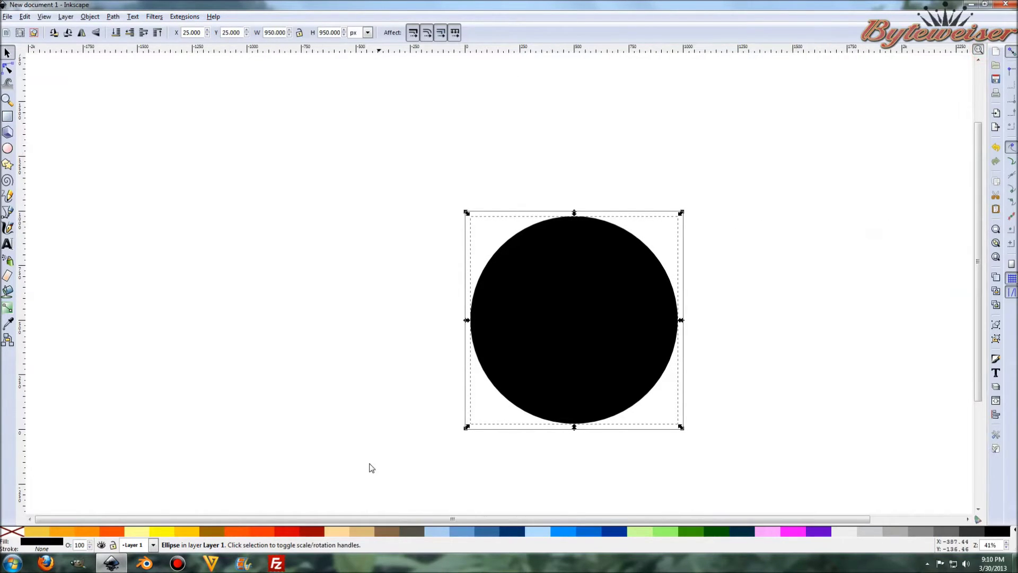
- Fill the circle with deep blue 003366 as a radial gradient and open its gradient editor
click(52, 546)
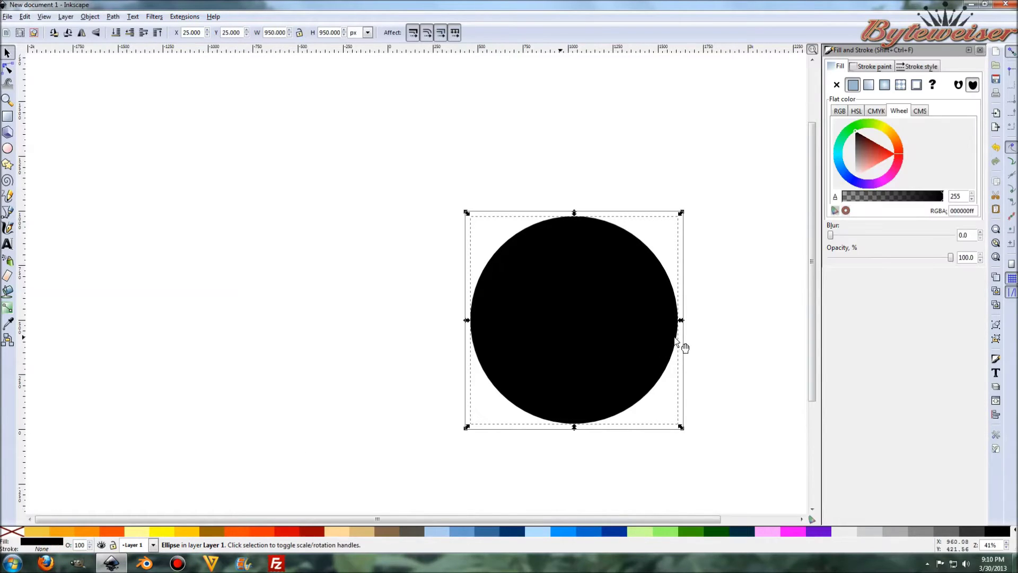
click(493, 532)
click(494, 532)
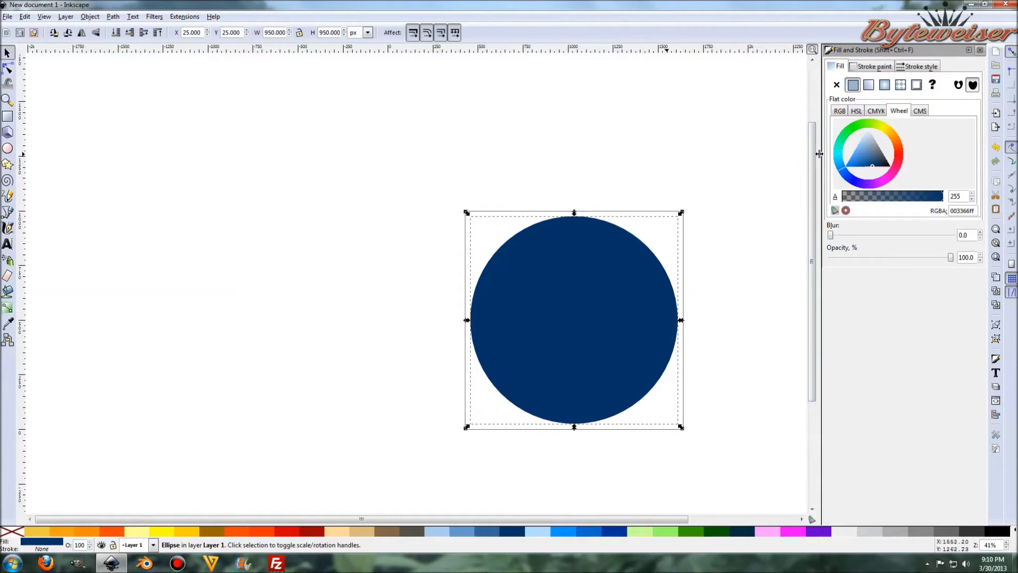
click(890, 88)
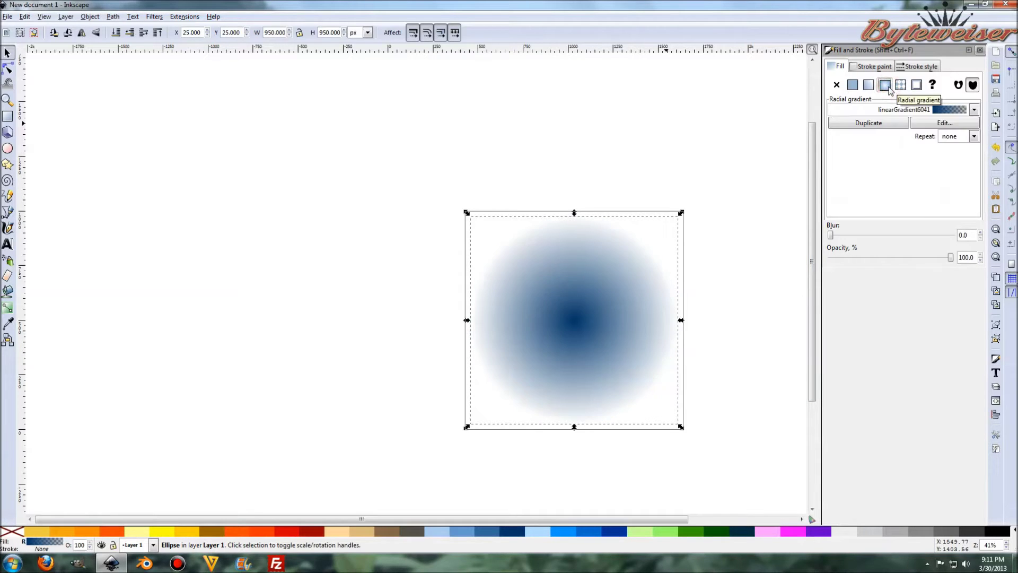
click(938, 125)
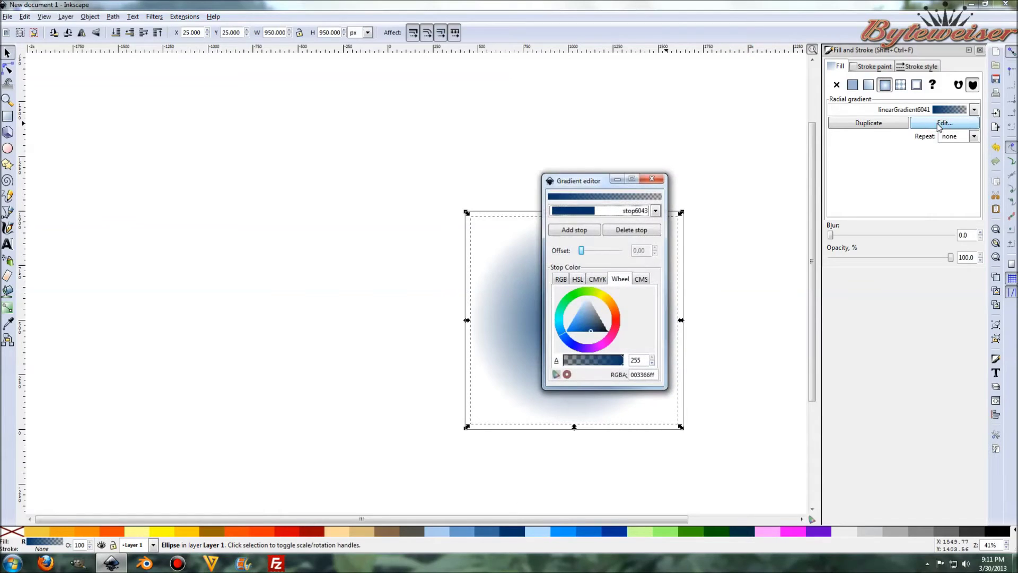
- Make the outer transparent gradient stop stop6045 fully opaque
click(655, 211)
click(605, 221)
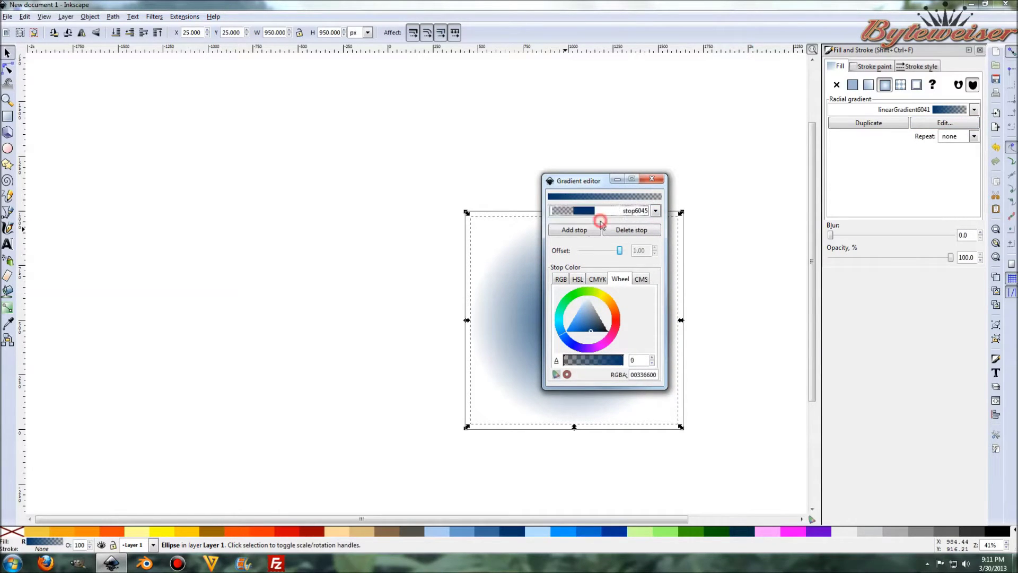
drag(573, 365, 624, 361)
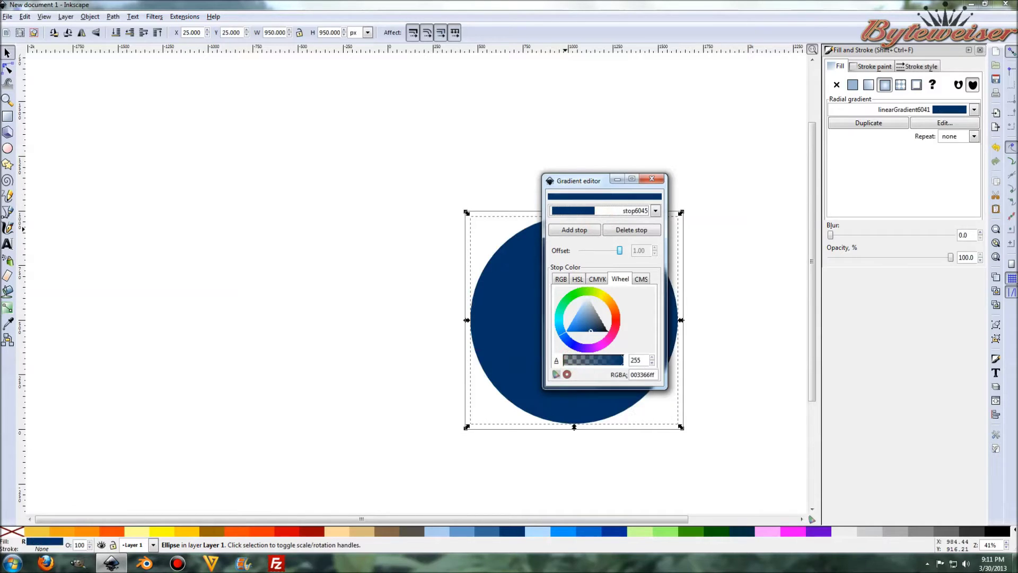
click(656, 210)
click(656, 211)
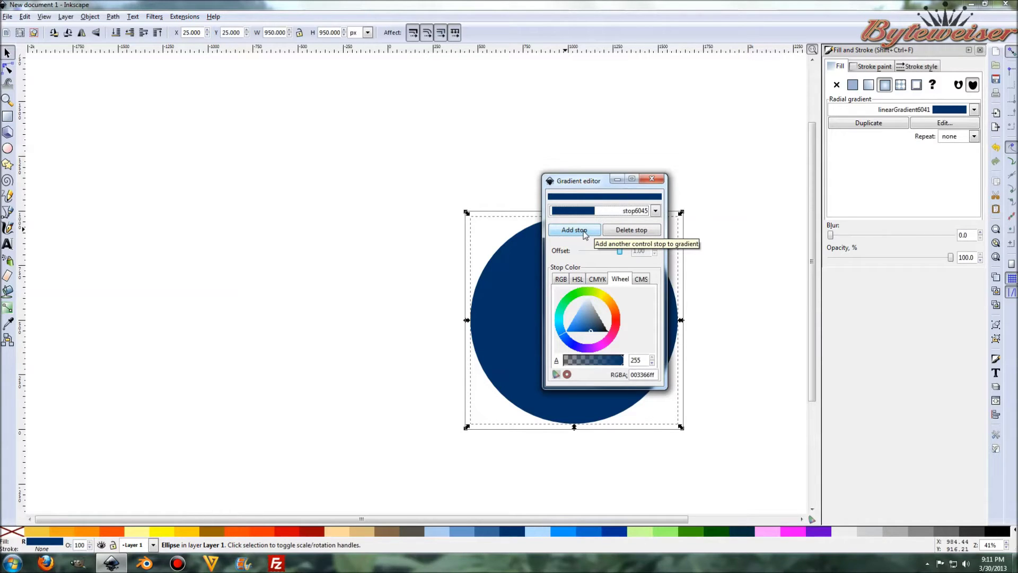
- Add a gradient stop and brighten the centre stop stop6043 to a lighter blue
click(584, 234)
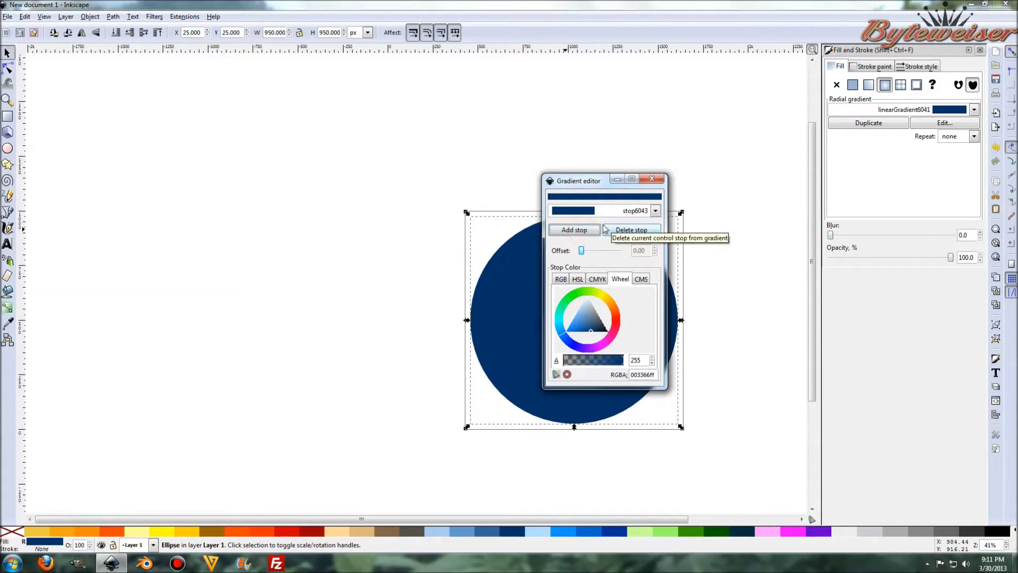
click(655, 211)
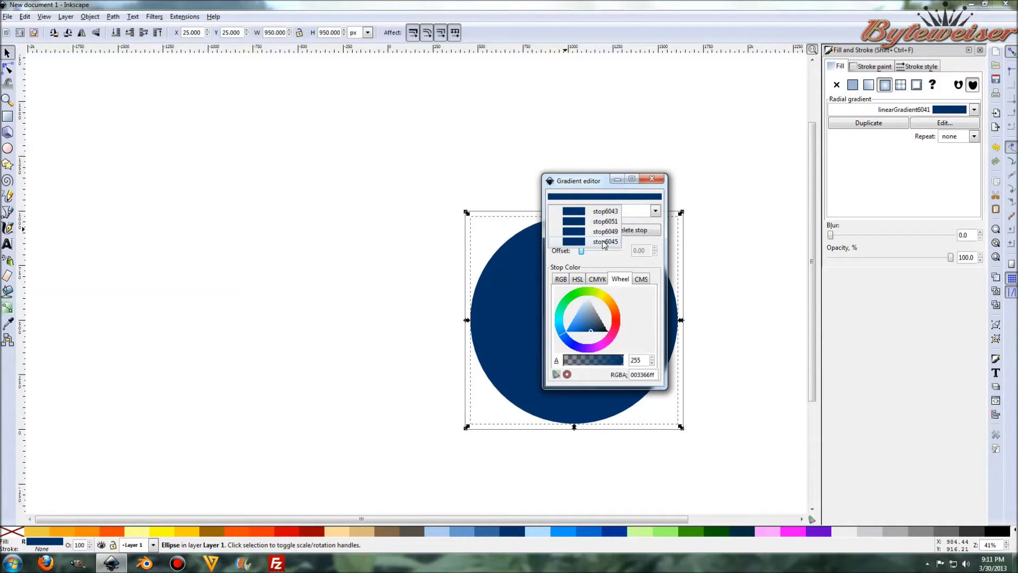
click(602, 212)
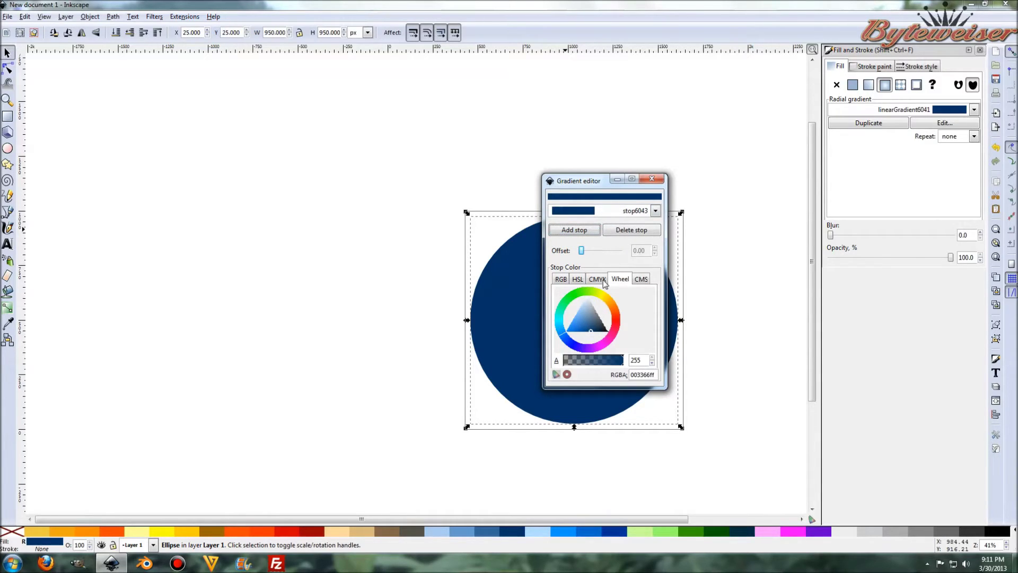
drag(586, 329, 576, 329)
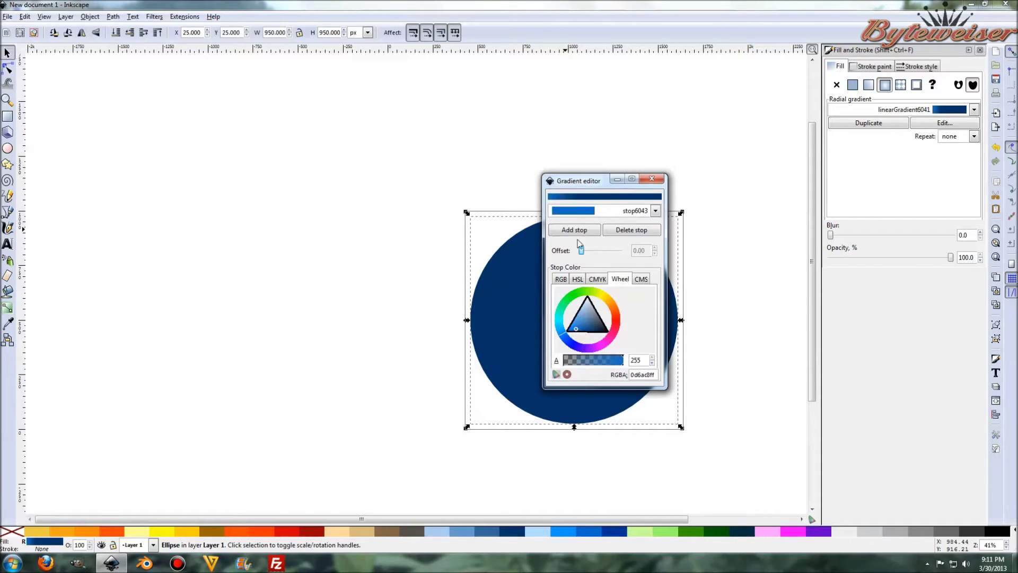
drag(580, 183, 727, 187)
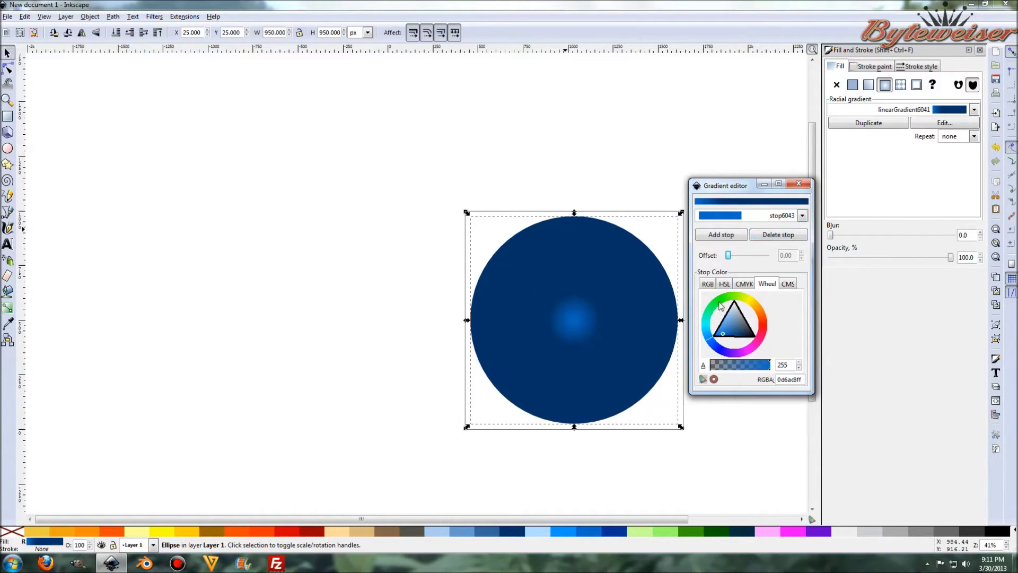
drag(728, 331, 725, 331)
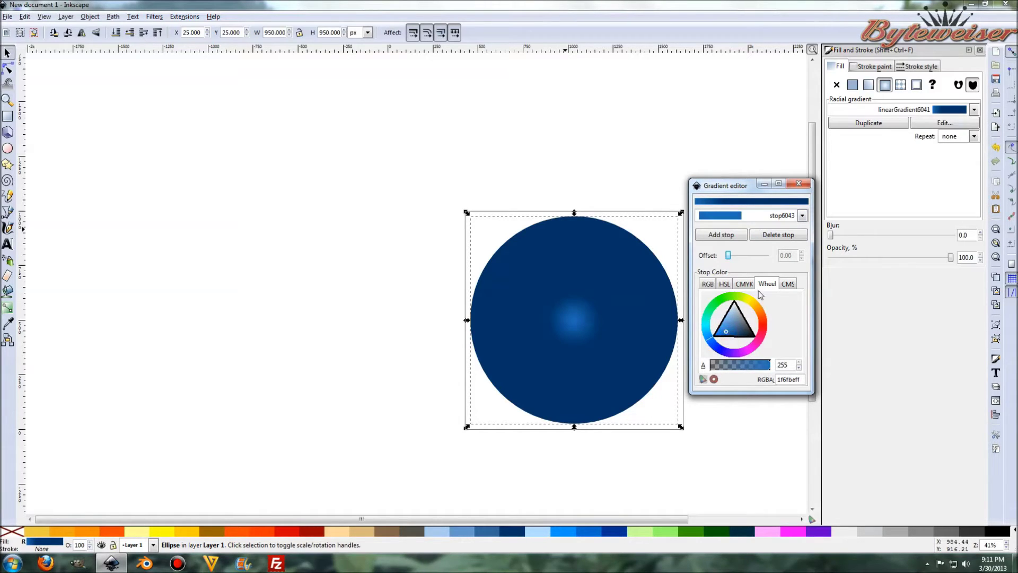
- Lighten stop stop6051 to widen the circle's centre glow
click(802, 216)
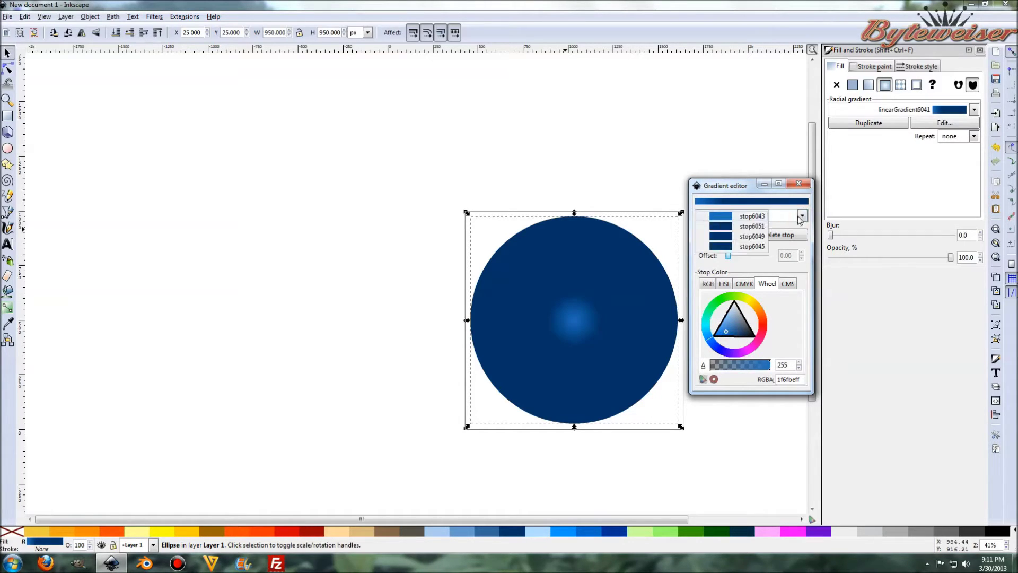
click(757, 230)
drag(732, 338, 732, 332)
click(764, 217)
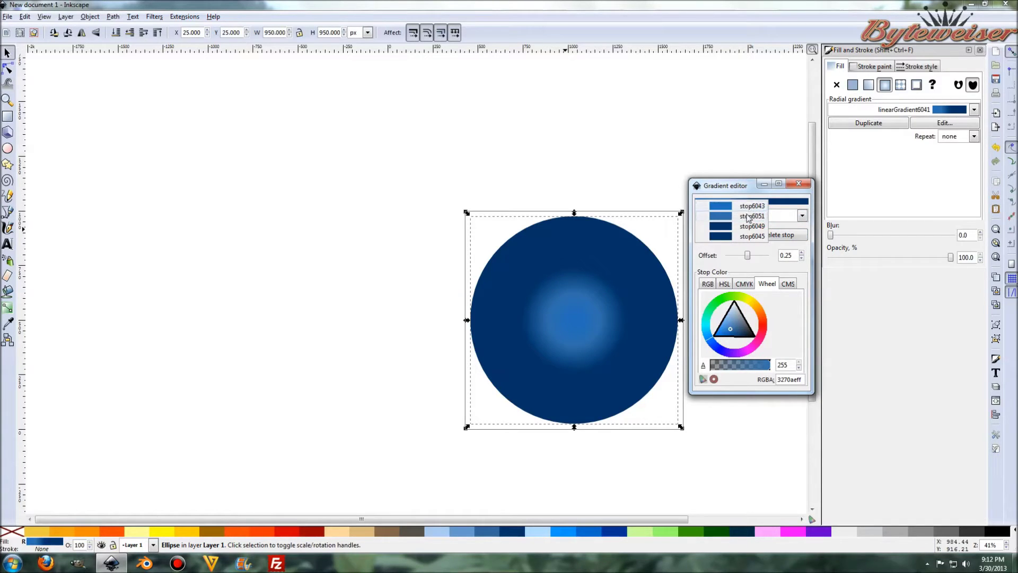
click(752, 216)
click(728, 330)
drag(729, 331, 728, 332)
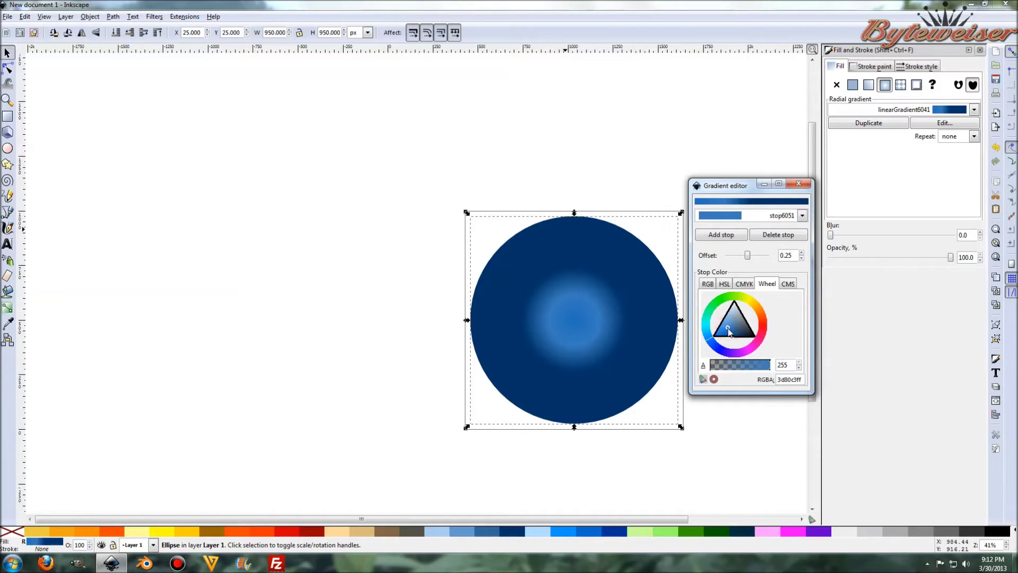
- Lighten the middle stop stop6049 to brighten the outer ring, then close the editor
click(798, 219)
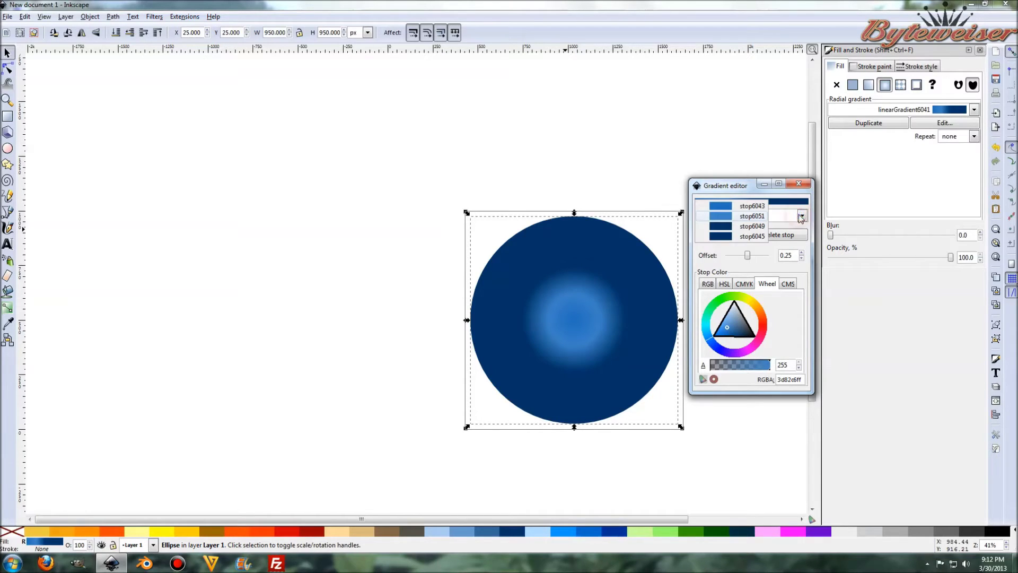
click(759, 228)
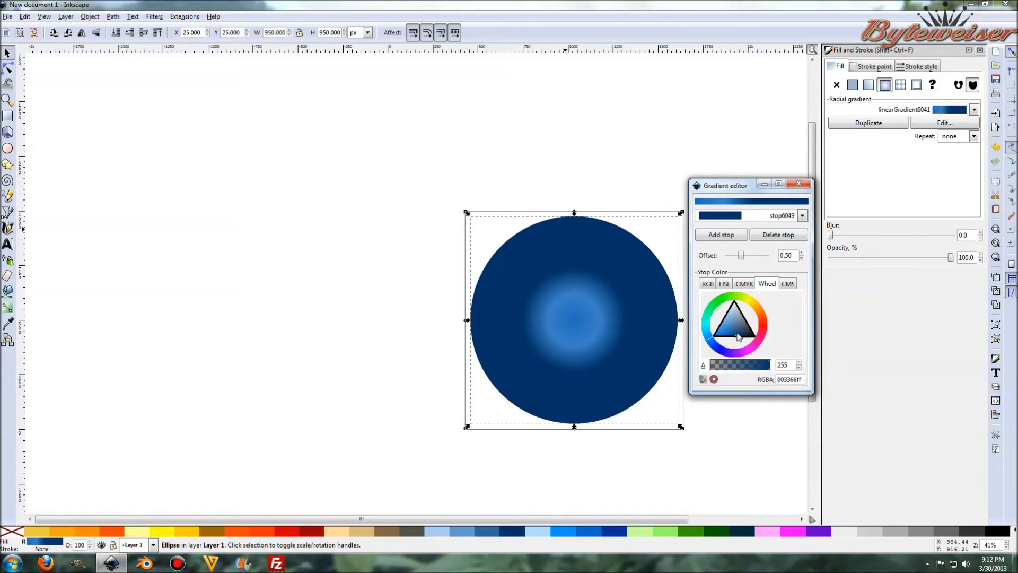
drag(728, 330, 726, 332)
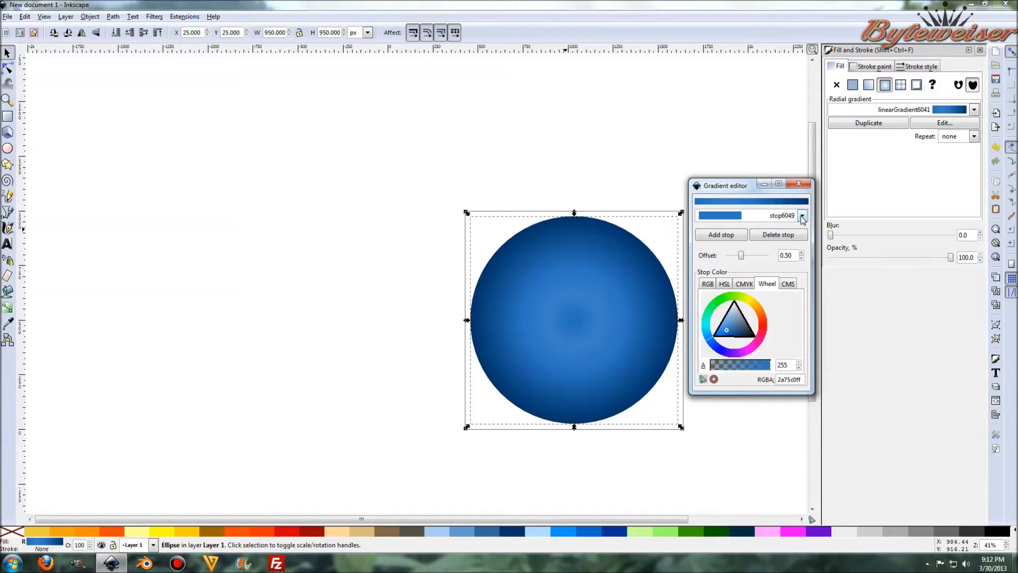
click(799, 183)
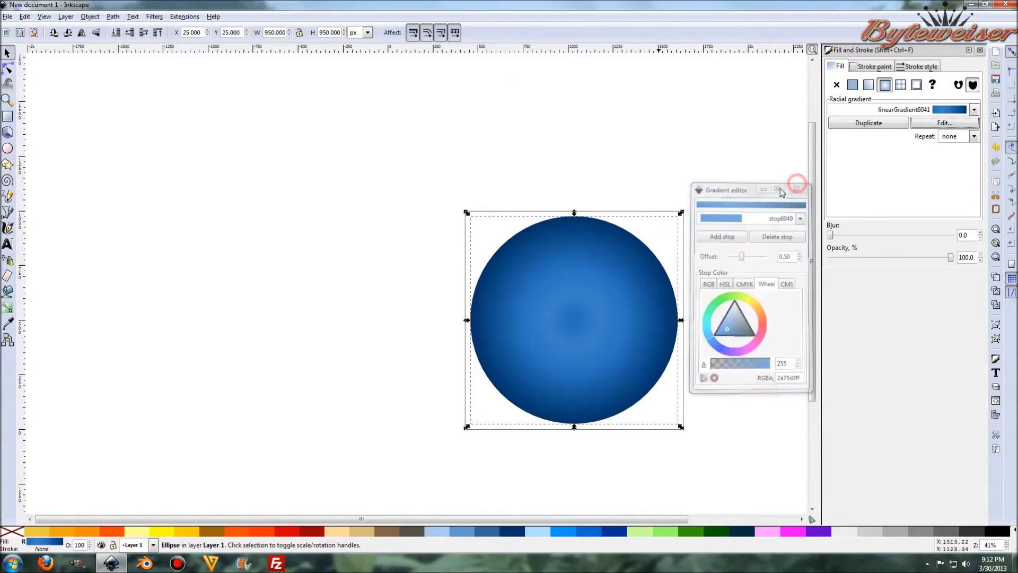
- Drag the circle's middle gradient stop up toward the rim, then reselect the circle
click(7, 69)
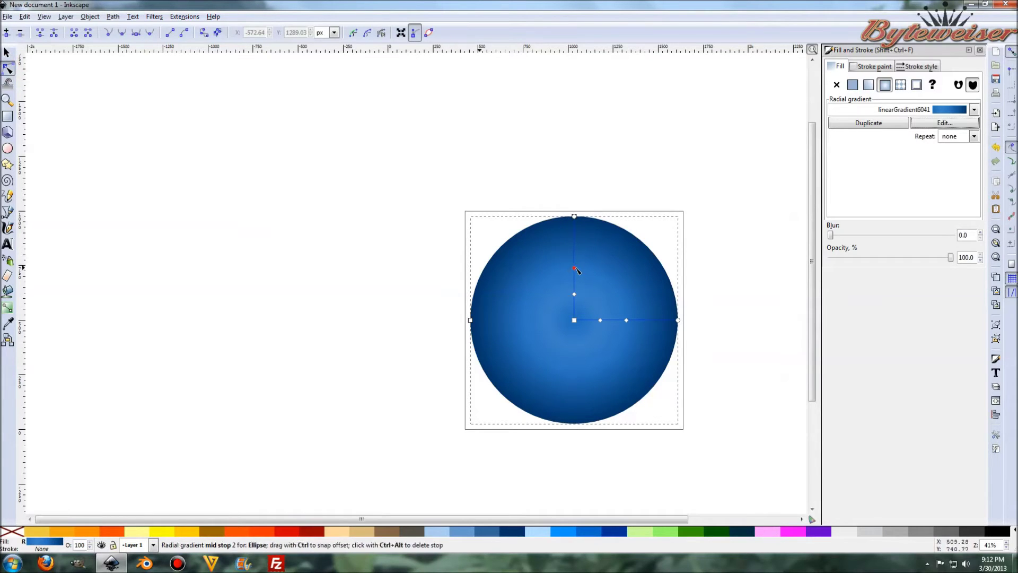
click(575, 269)
drag(574, 269, 578, 226)
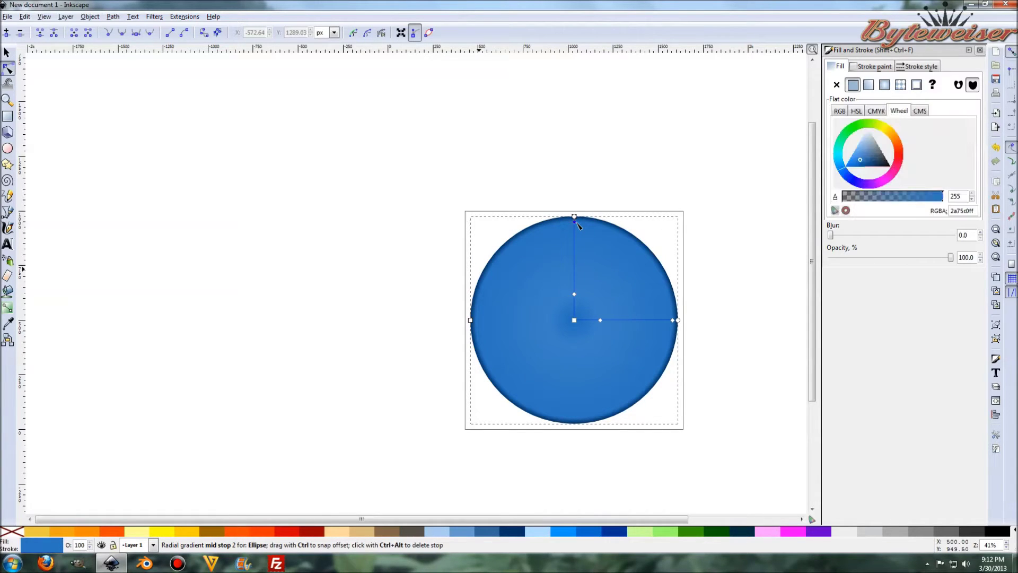
click(650, 204)
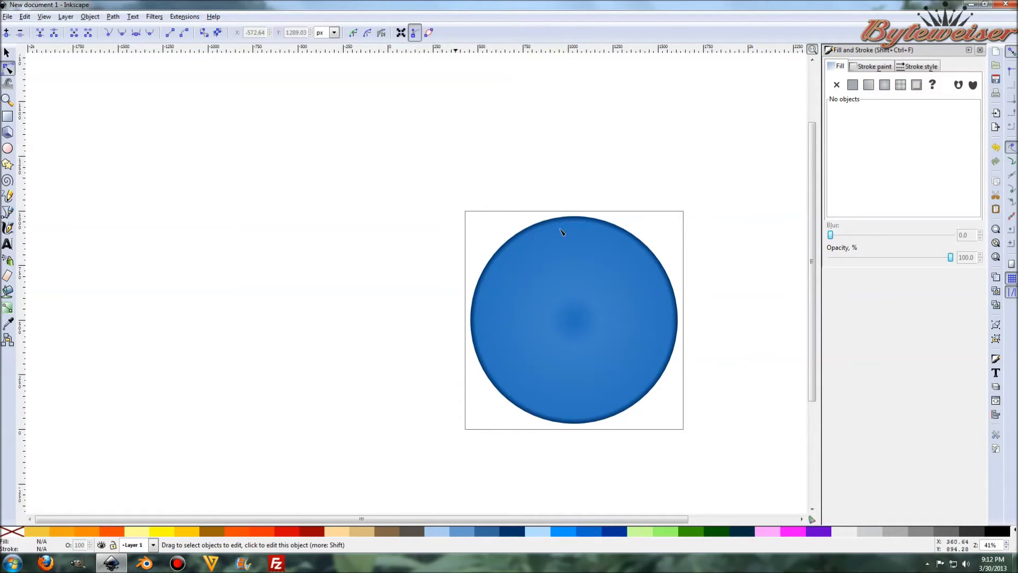
click(7, 52)
click(568, 242)
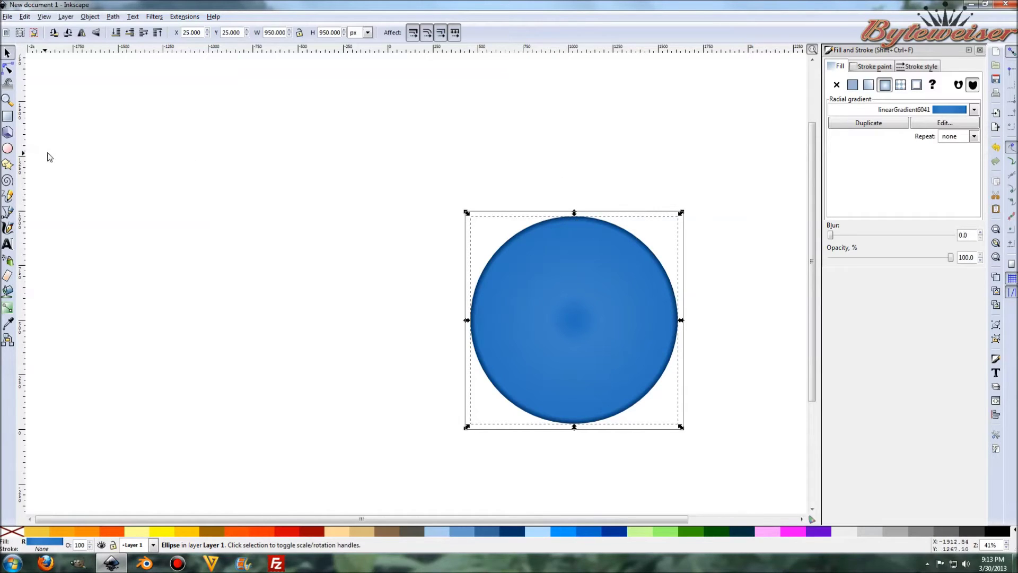
- Draw a 24.367 × 718.838 px bar, round its top corners deeply, and convert it to a path
click(8, 116)
drag(241, 121, 245, 277)
ctrl+scroll(212, 154, up, 4)
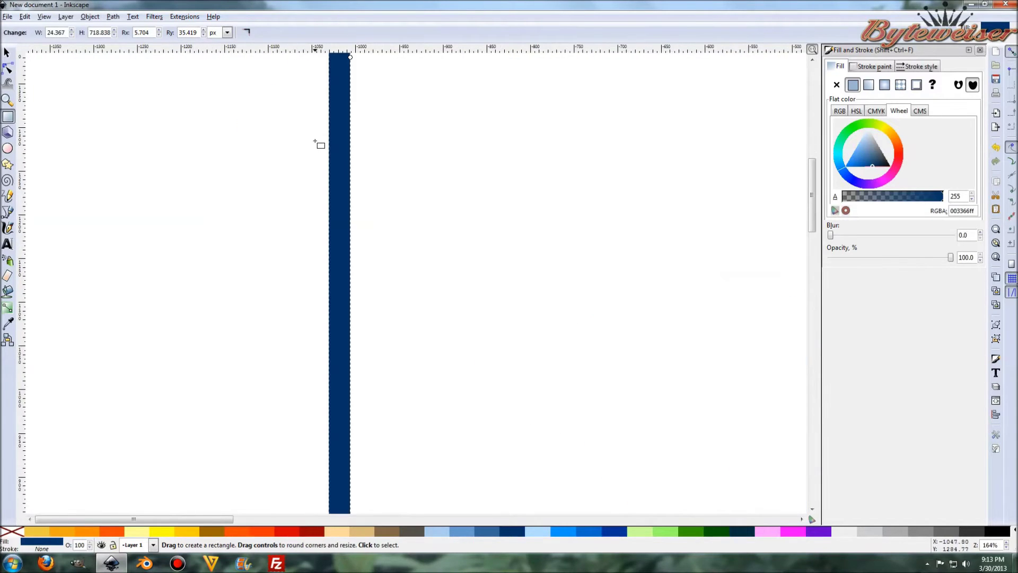
scroll(319, 144, up, 5)
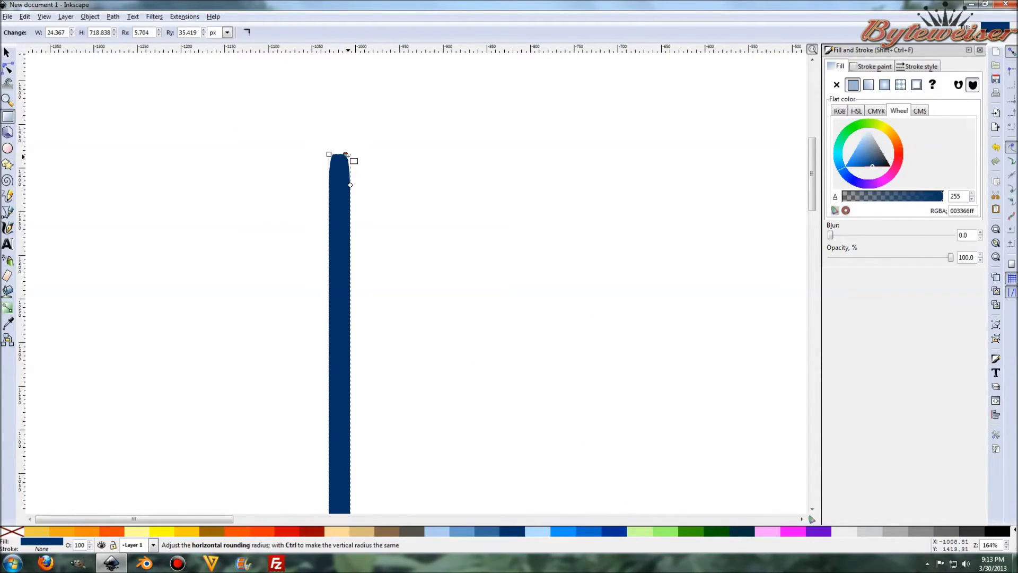
drag(350, 185, 350, 204)
click(7, 53)
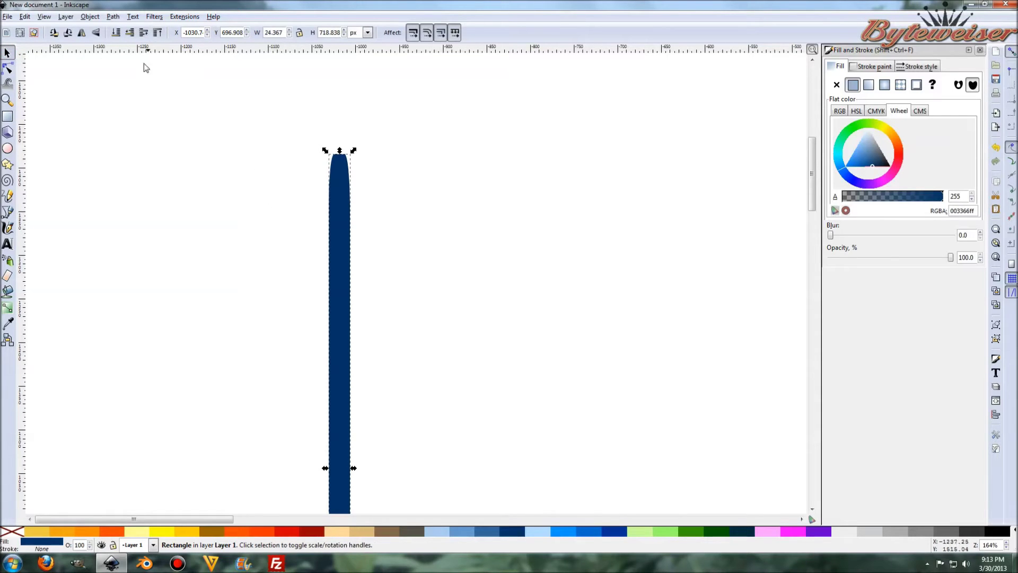
click(114, 16)
- Convert the bar to a path and pull its right-side nodes inward
click(133, 27)
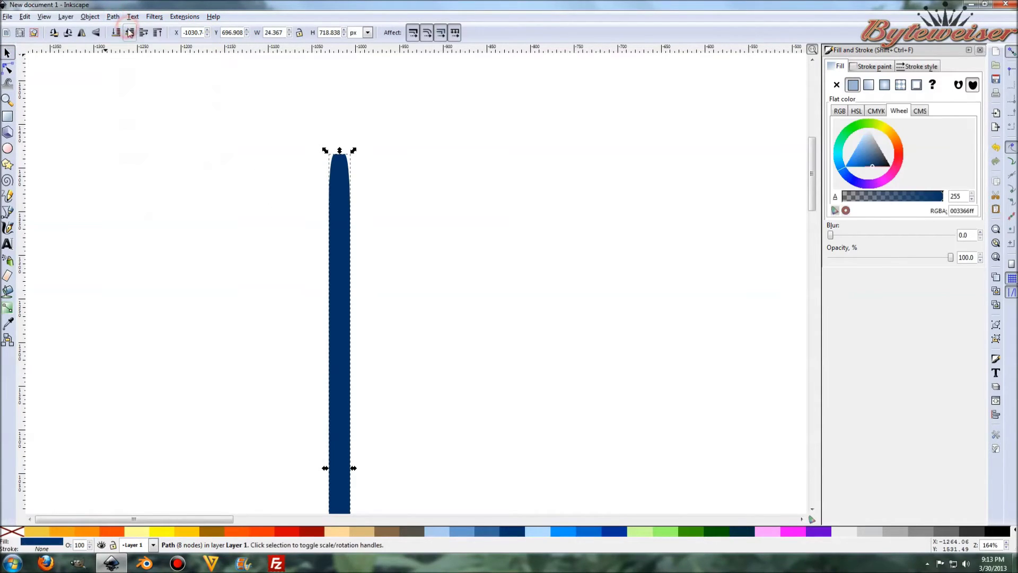
click(8, 69)
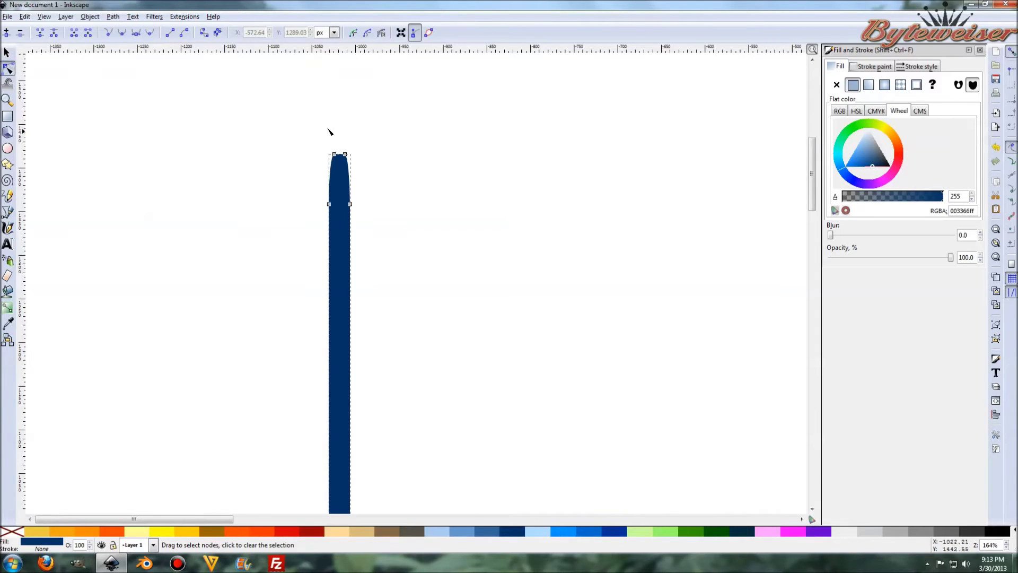
scroll(331, 163, up, 5)
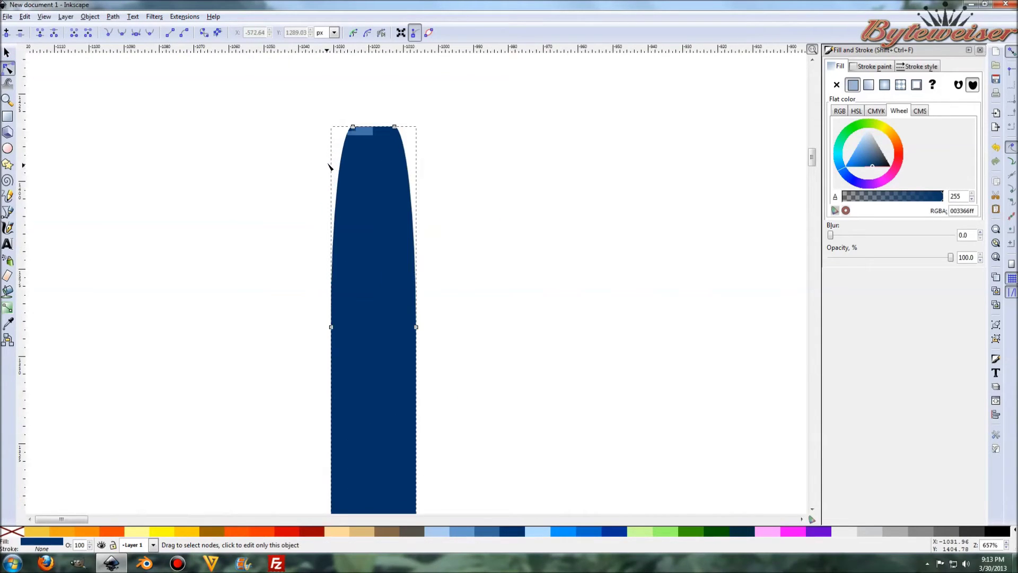
drag(409, 86, 460, 396)
click(454, 394)
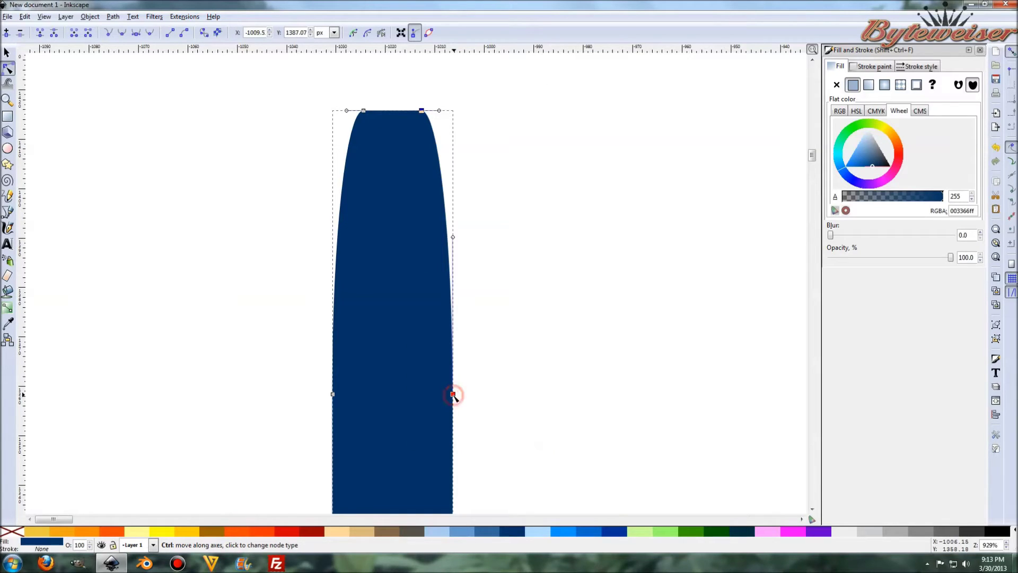
drag(453, 394, 430, 395)
- Pull the bar's left-side nodes inward to finish the pointed spike, then zoom out
drag(264, 92, 361, 399)
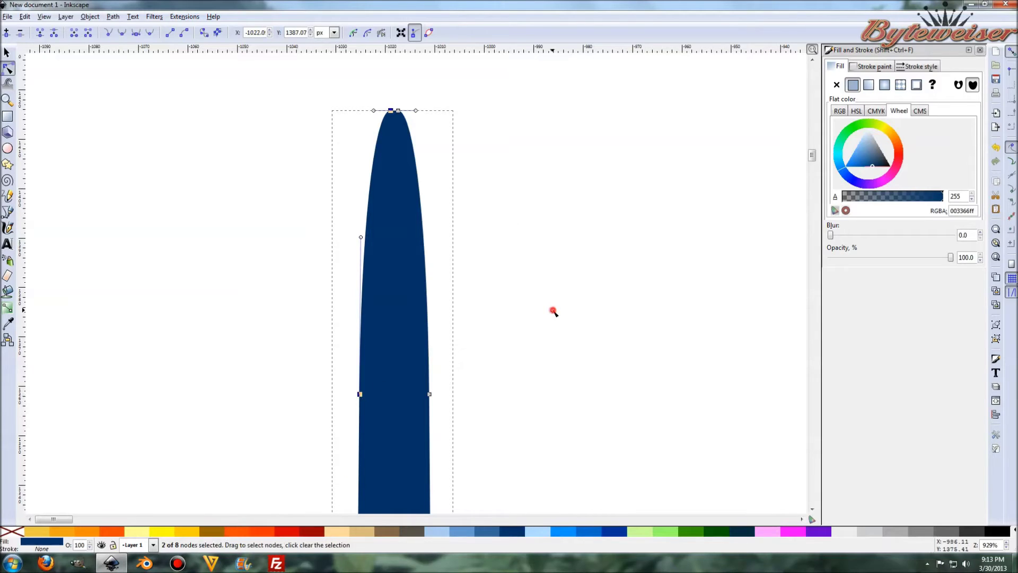
click(552, 311)
click(7, 51)
scroll(520, 254, down, 3)
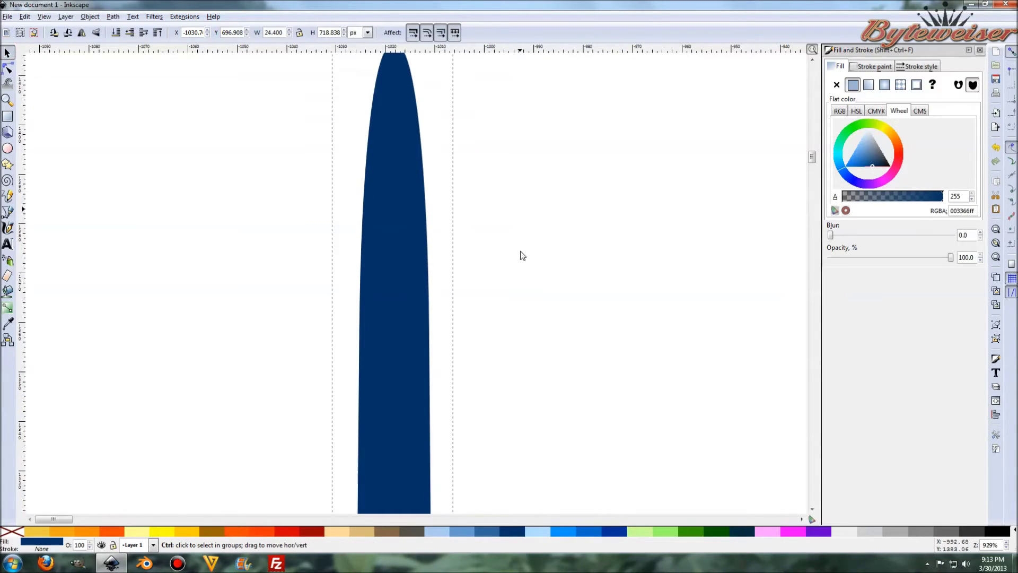
scroll(522, 256, down, 7)
scroll(520, 254, down, 4)
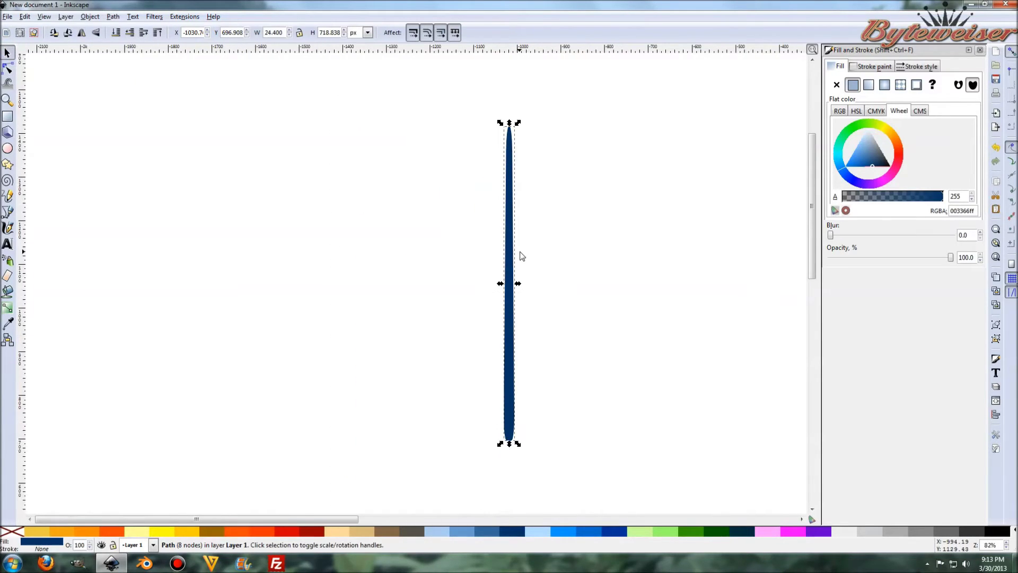
scroll(520, 257, down, 1)
- Move the spike over the top of the blue circle
drag(335, 519, 457, 519)
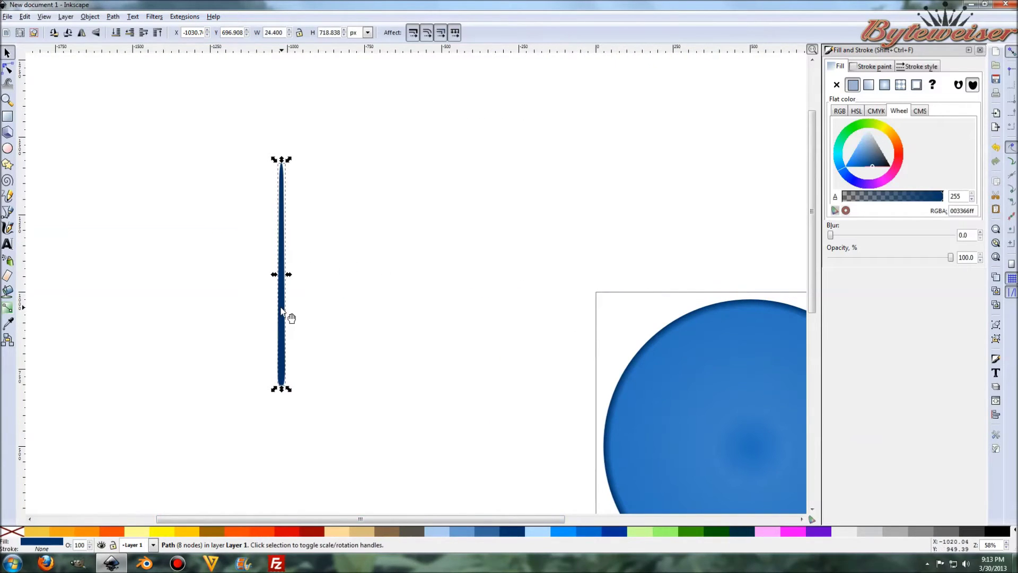
drag(281, 310, 755, 331)
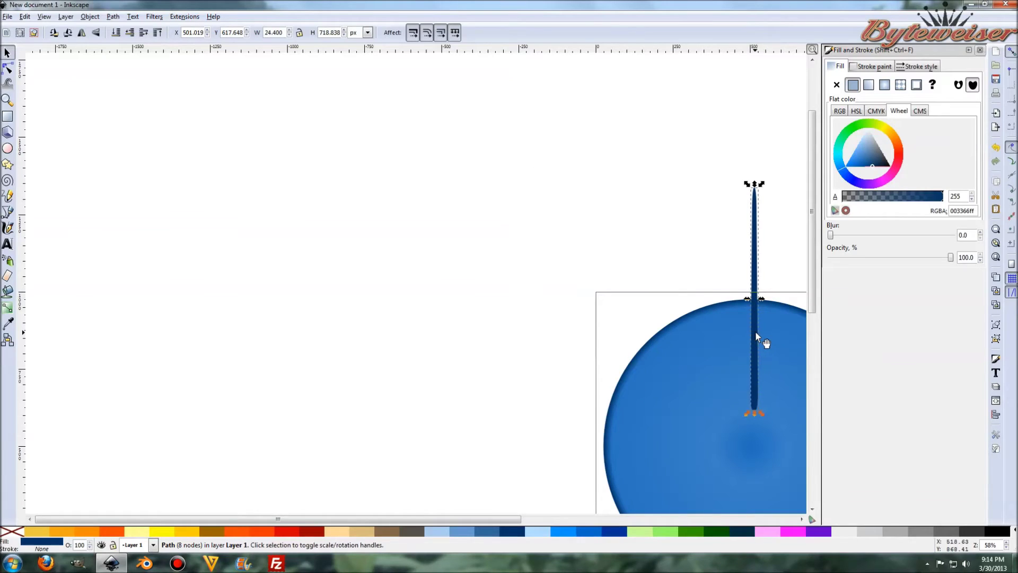
drag(509, 520, 633, 520)
scroll(707, 347, down, 3)
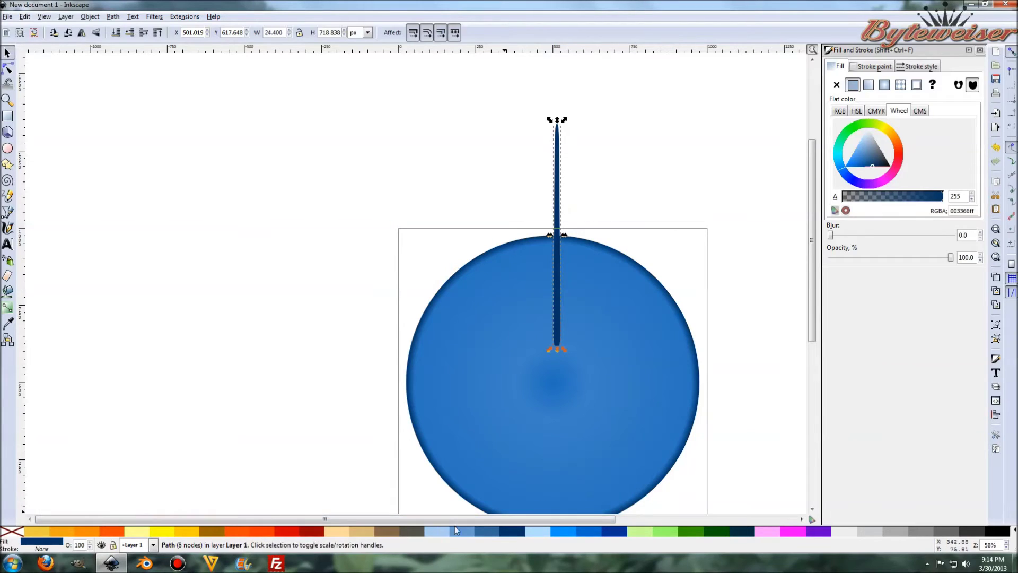
- Recolour the spike light sky blue 58b5de
click(338, 533)
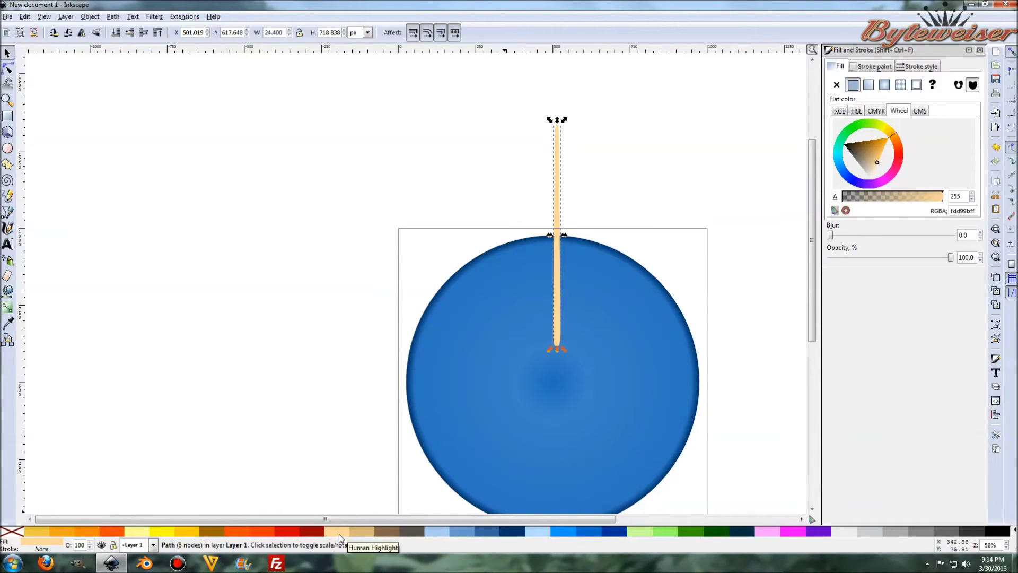
click(386, 535)
click(358, 533)
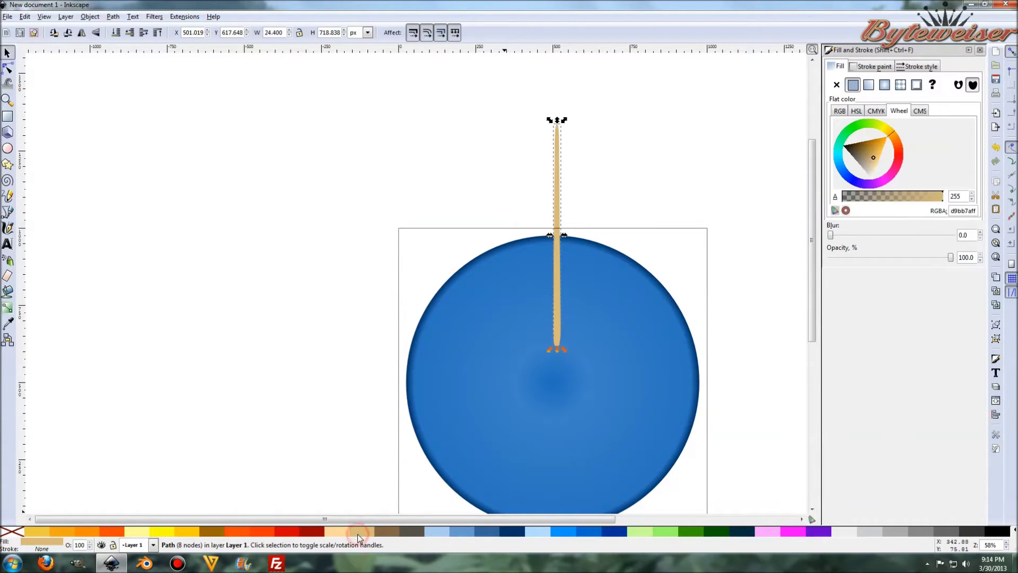
click(462, 534)
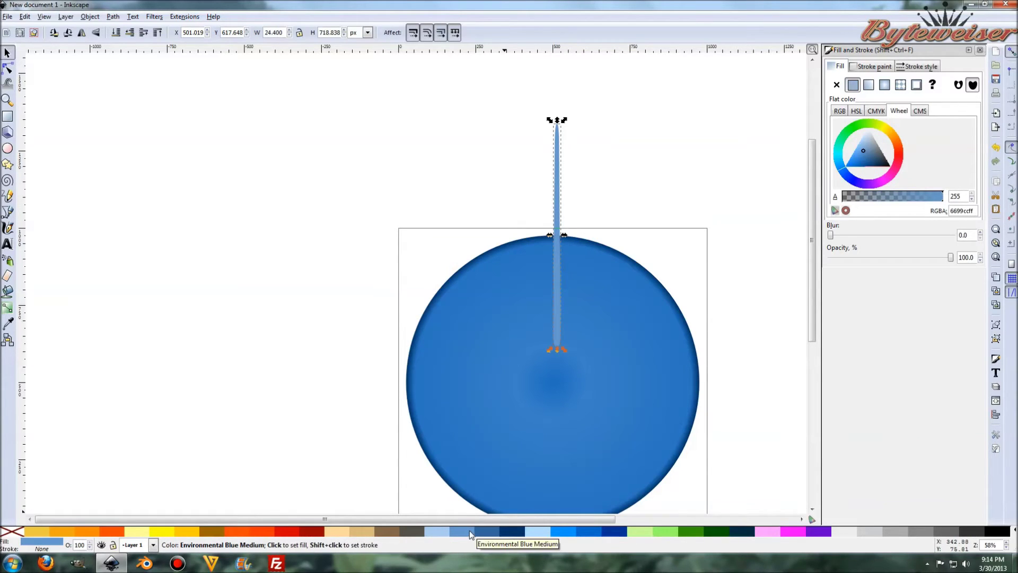
drag(840, 162, 842, 166)
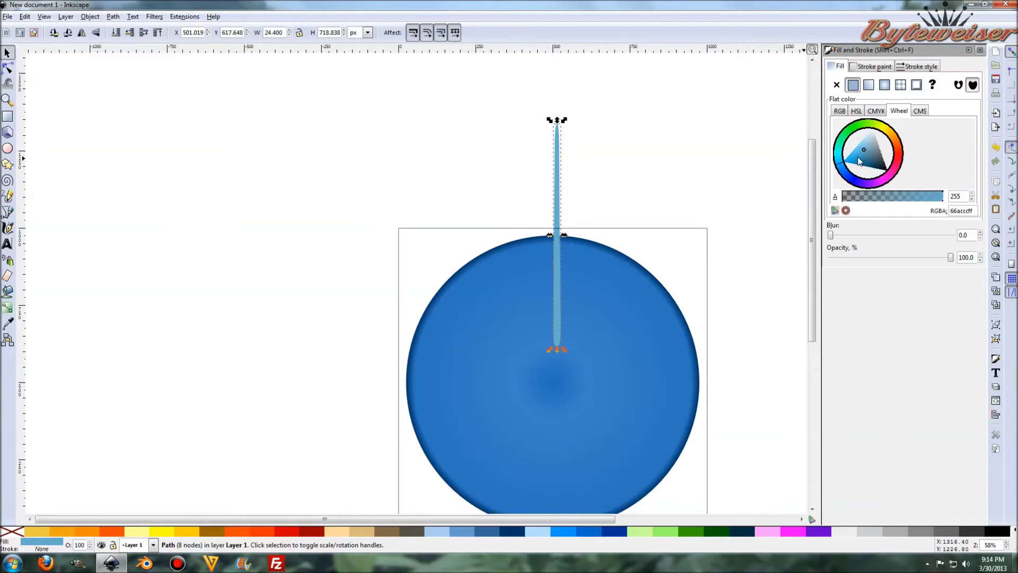
drag(860, 162, 859, 152)
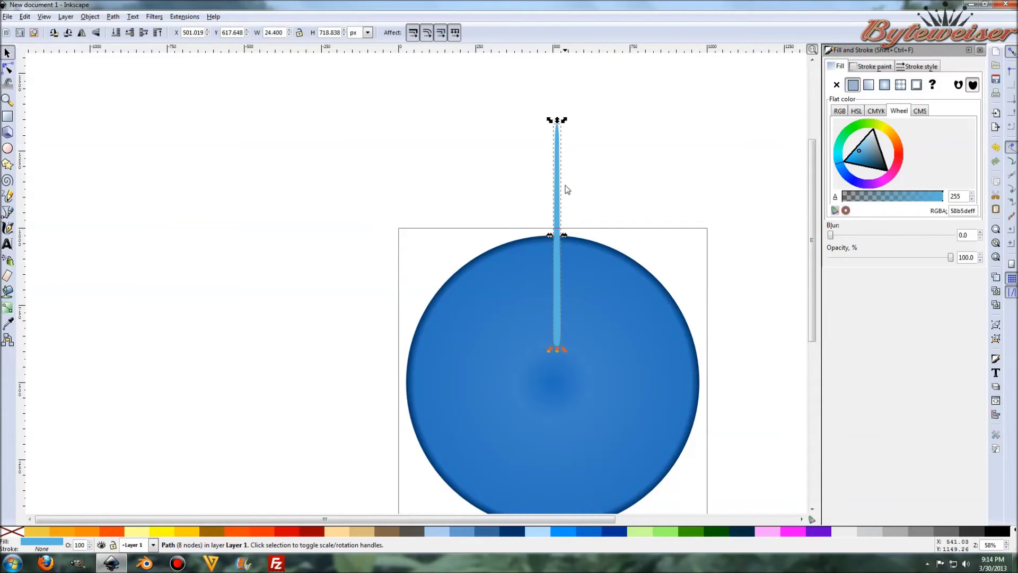
- Centre the spike horizontally on the page and raise it above the disc
click(88, 17)
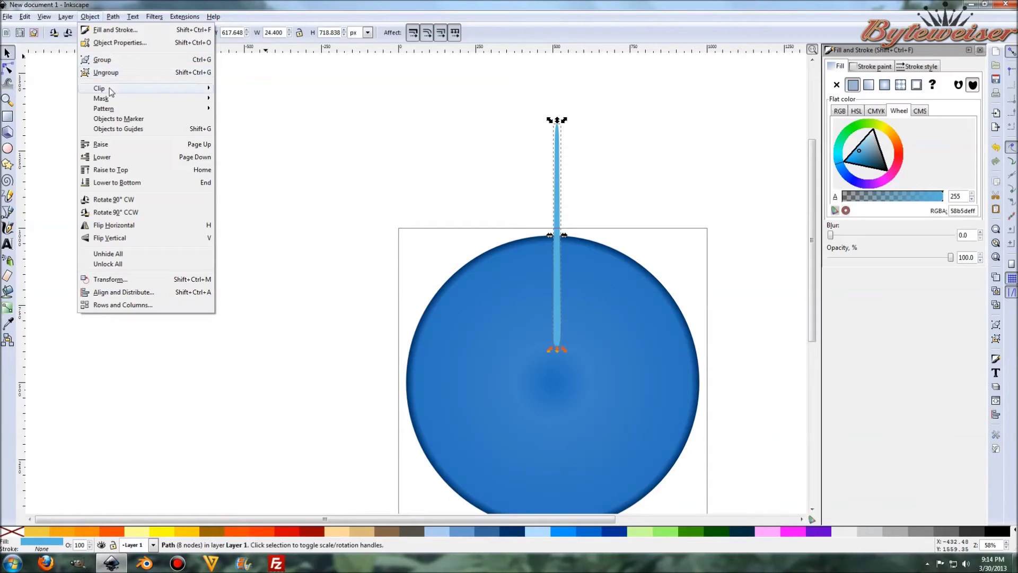
click(123, 292)
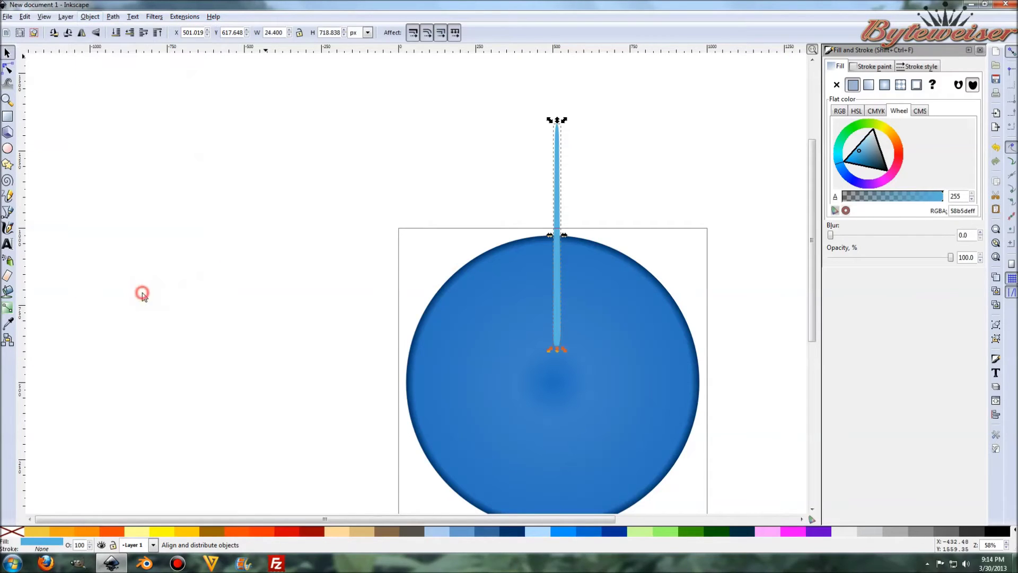
click(870, 100)
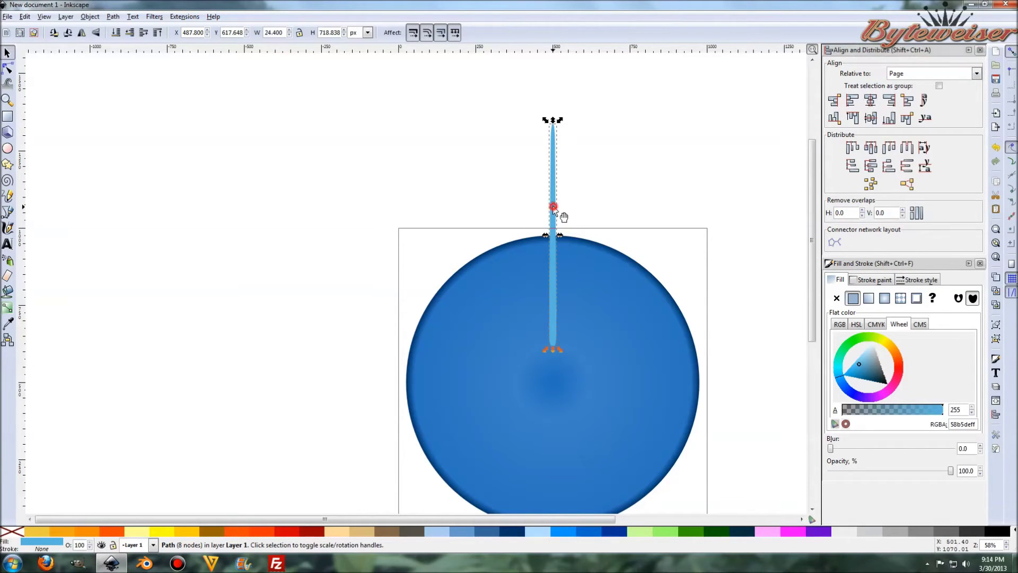
drag(553, 204, 561, 81)
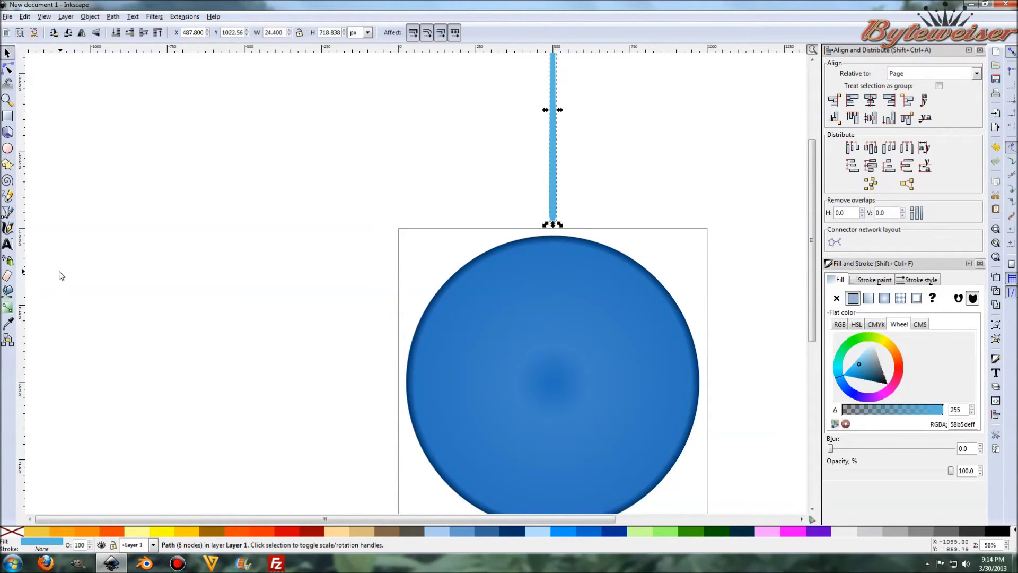
- Draw a black circle, centre it on the disc, and enlarge it to 410.082 px
click(9, 149)
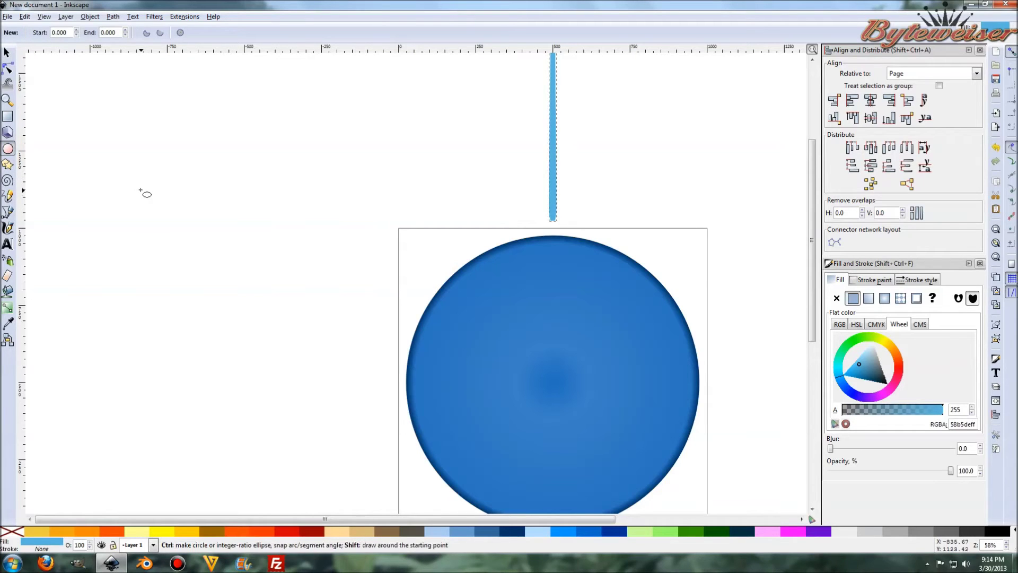
drag(137, 187, 204, 265)
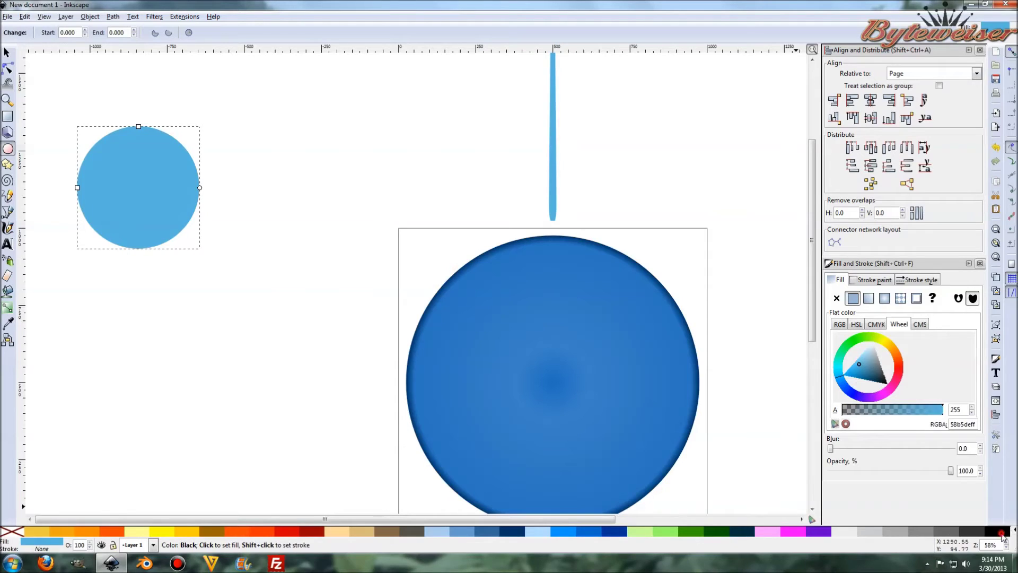
click(999, 530)
click(7, 52)
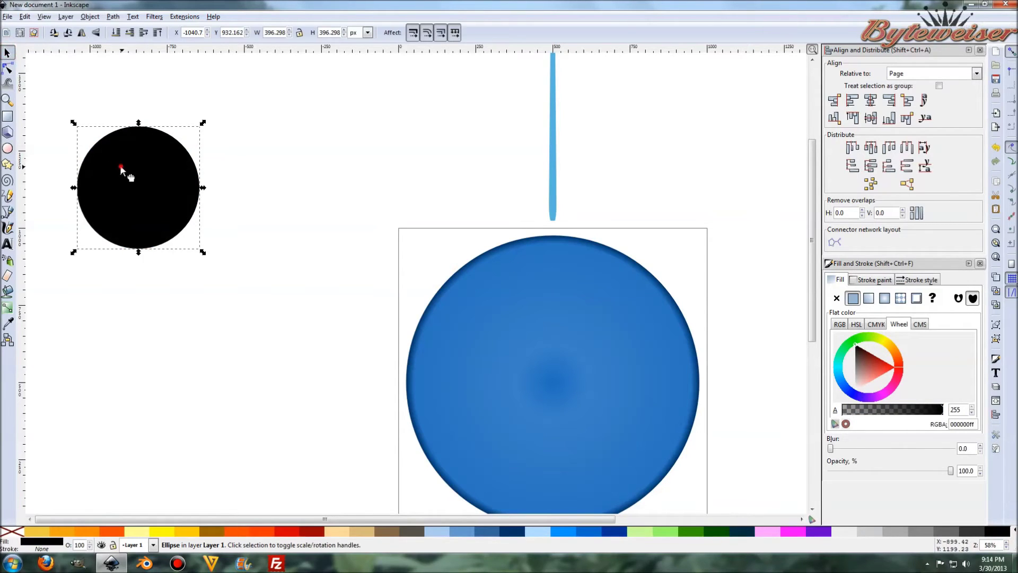
drag(120, 164, 526, 359)
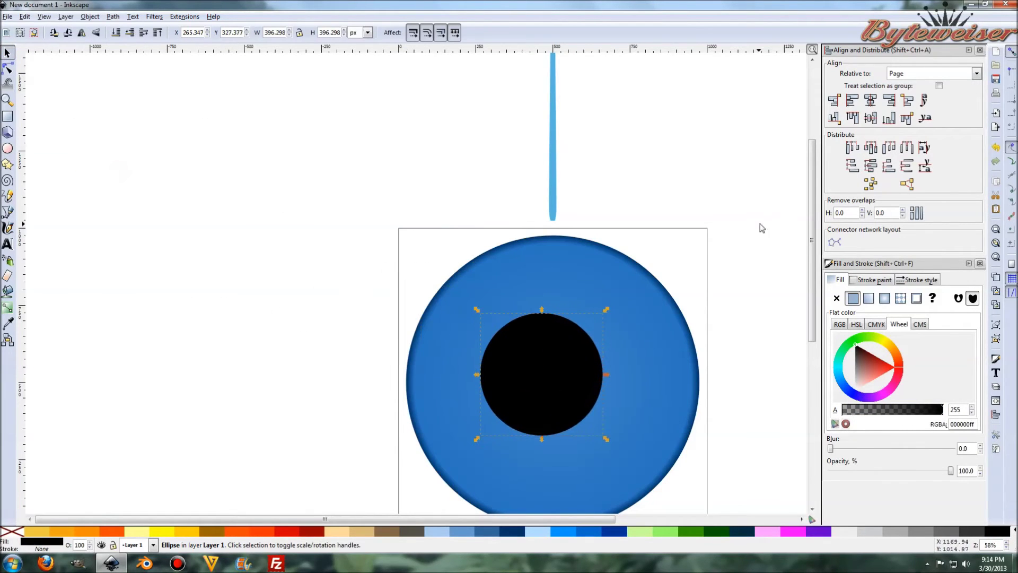
click(870, 100)
click(871, 117)
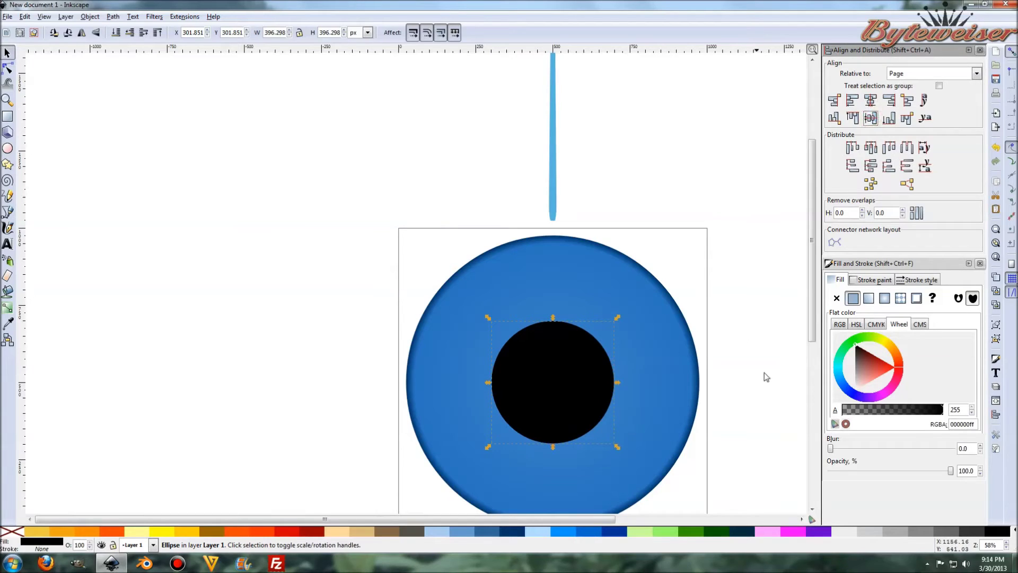
scroll(734, 402, down, 3)
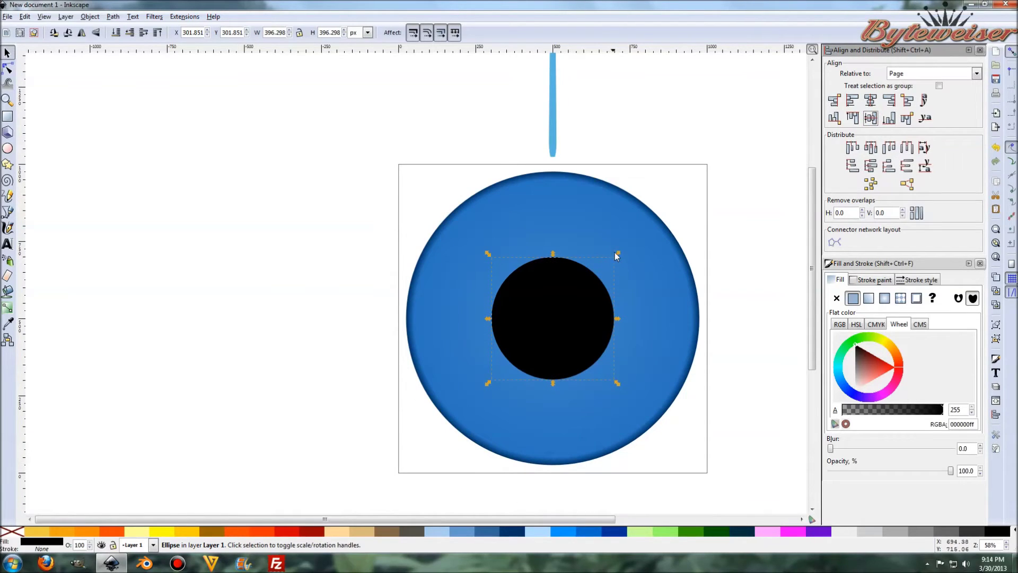
drag(616, 256, 622, 249)
- Lower the light blue flare onto the pupil's top edge
click(706, 191)
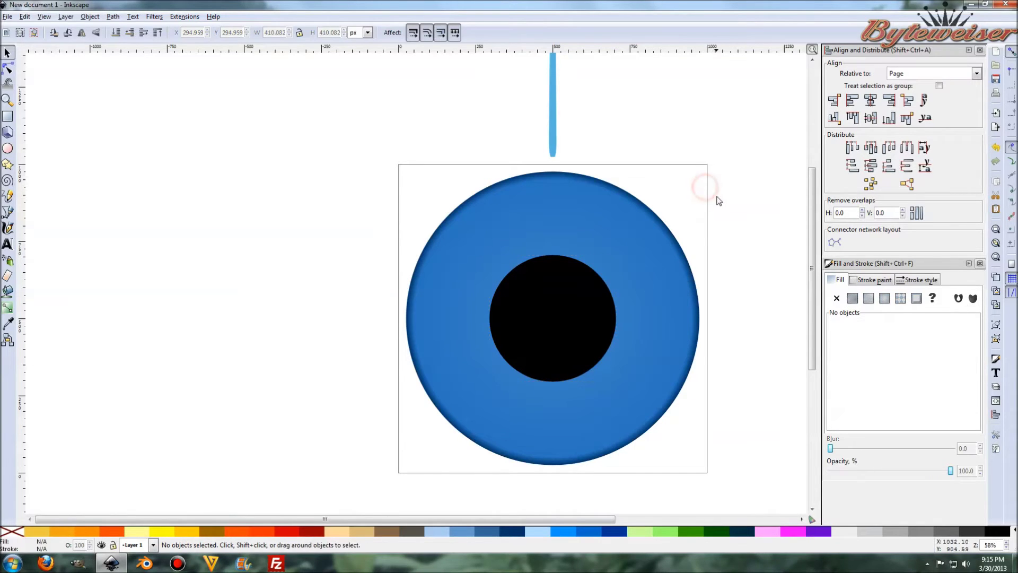
click(554, 125)
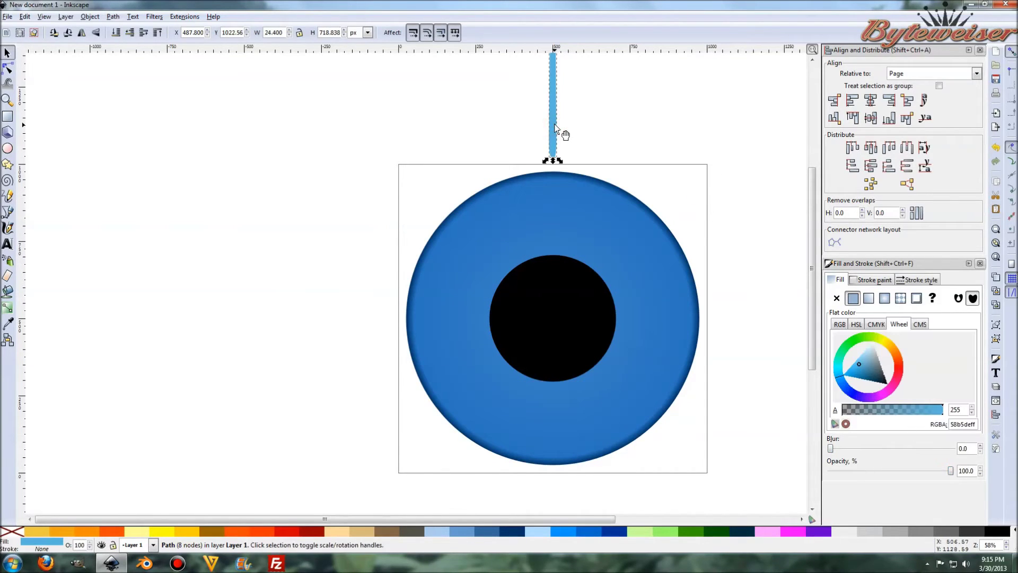
drag(555, 125, 557, 175)
drag(554, 212, 567, 267)
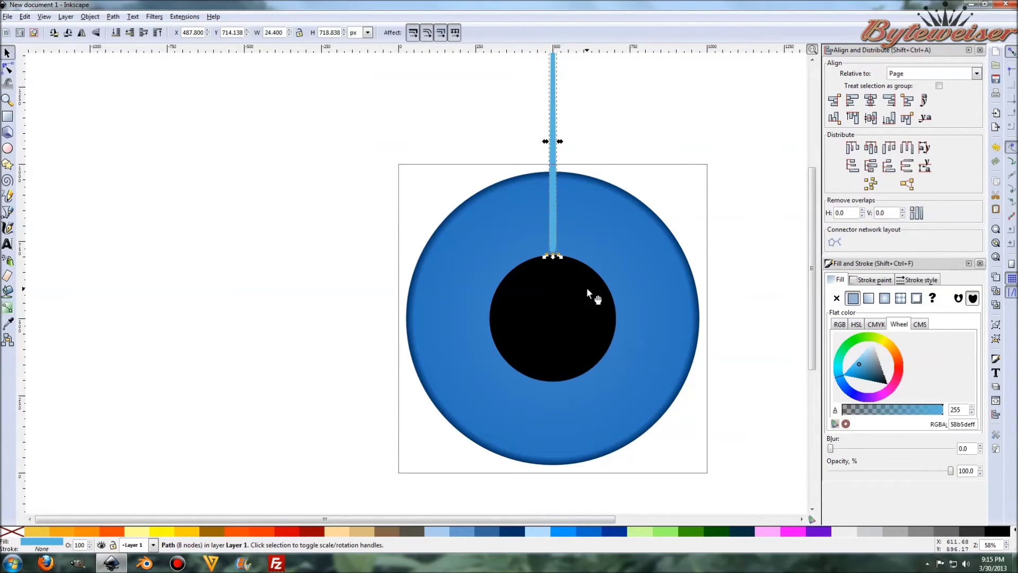
scroll(591, 273, up, 4)
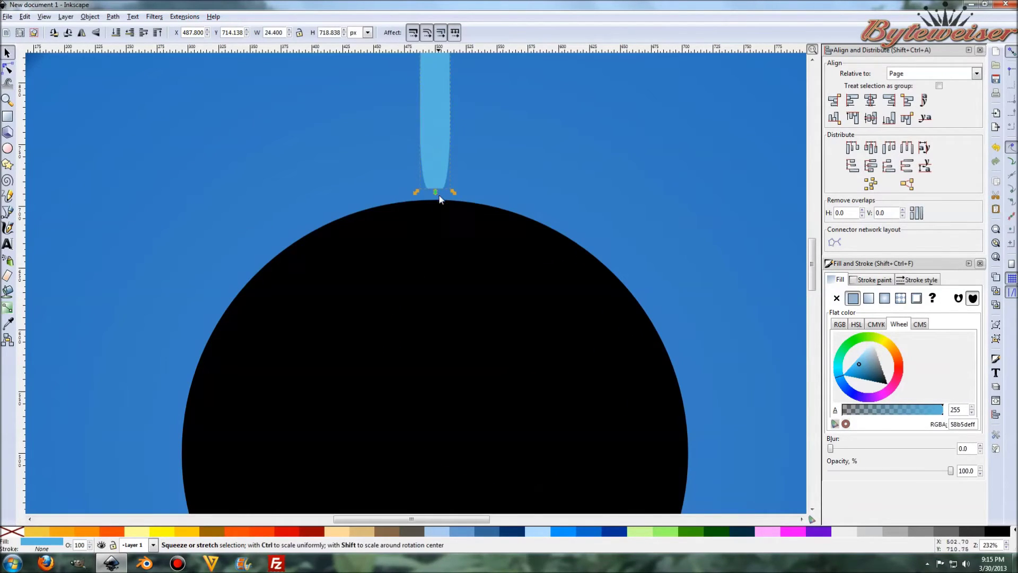
drag(437, 154, 437, 157)
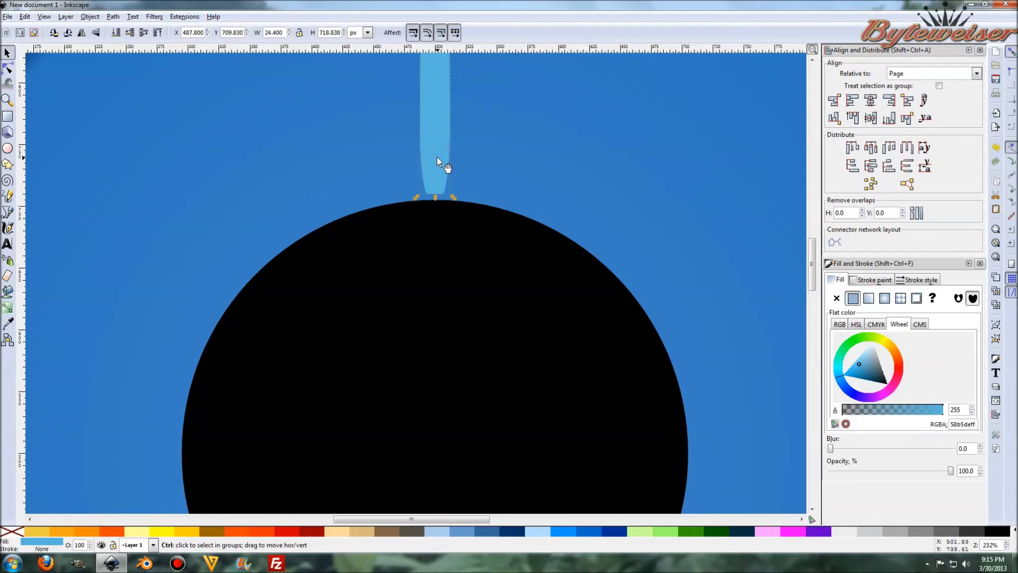
scroll(497, 186, down, 2)
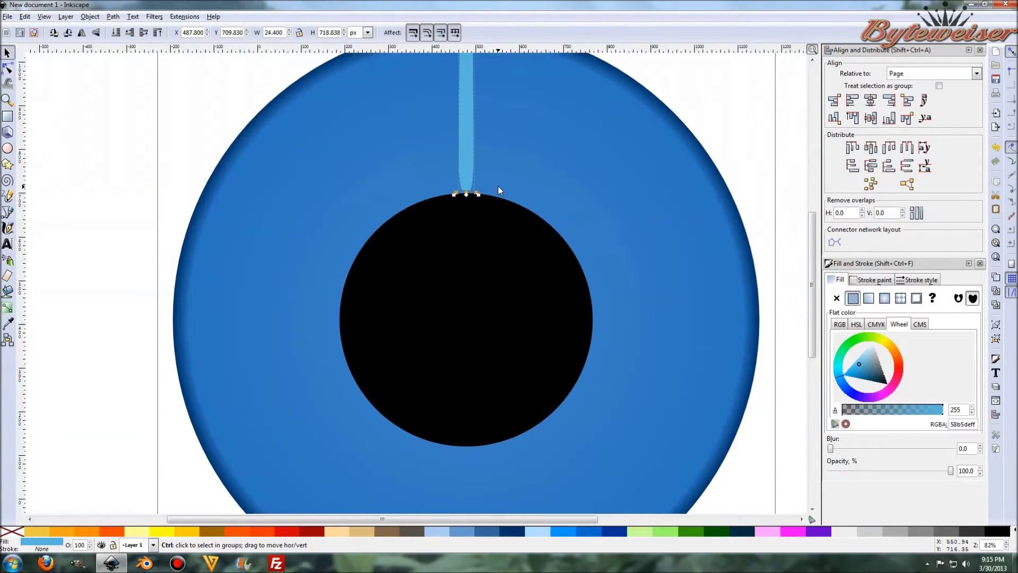
scroll(498, 185, down, 2)
scroll(501, 152, up, 6)
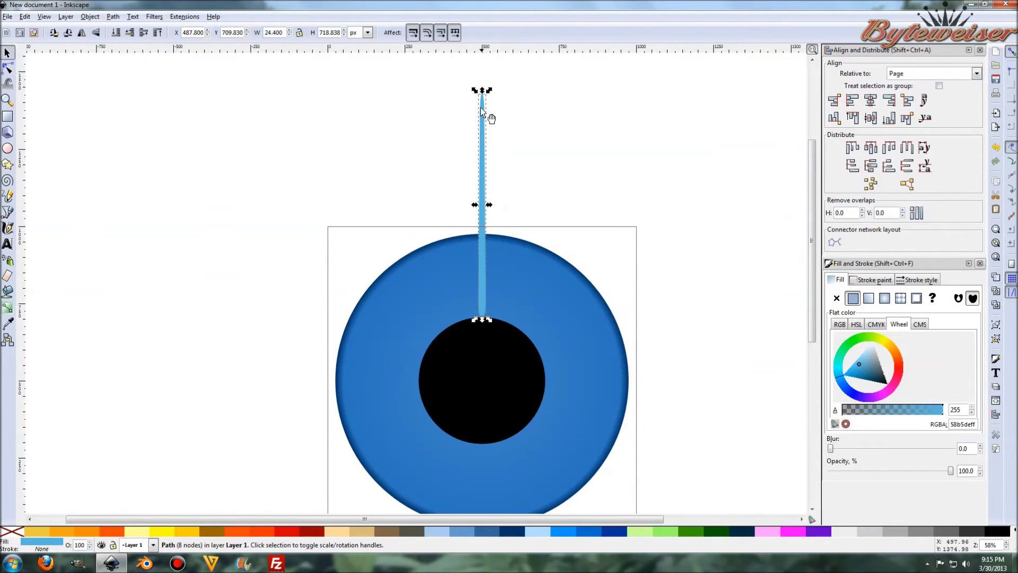
- Shorten the flare from its top to the disc's rim and narrow it to 6.308 px
drag(482, 92, 481, 240)
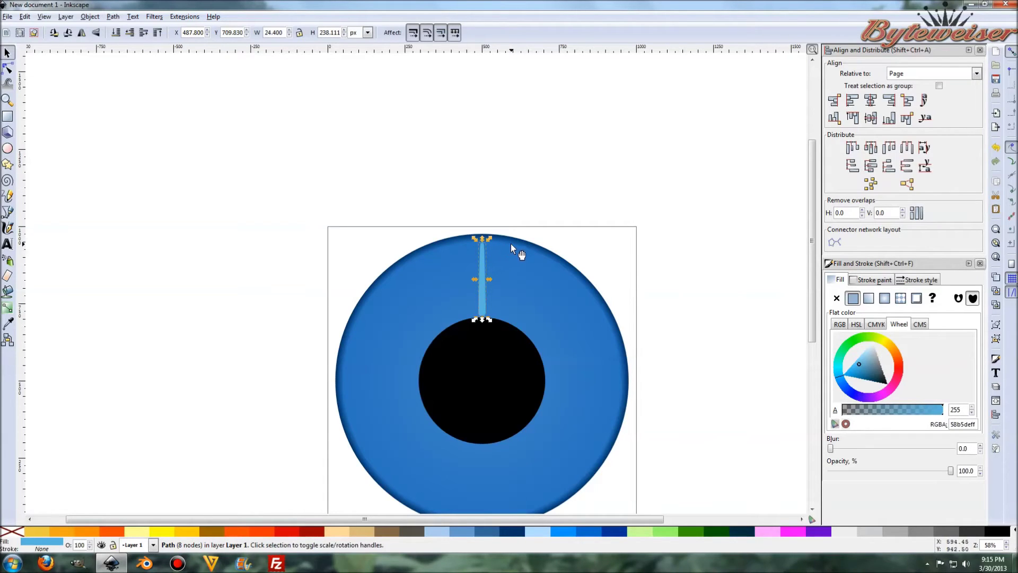
ctrl+scroll(499, 256, up, 4)
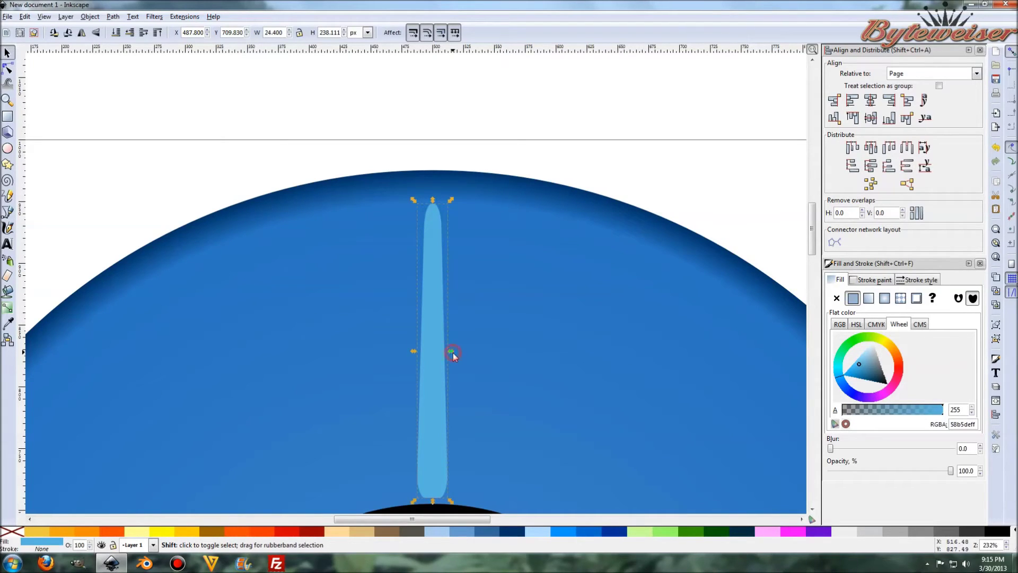
drag(453, 352, 441, 356)
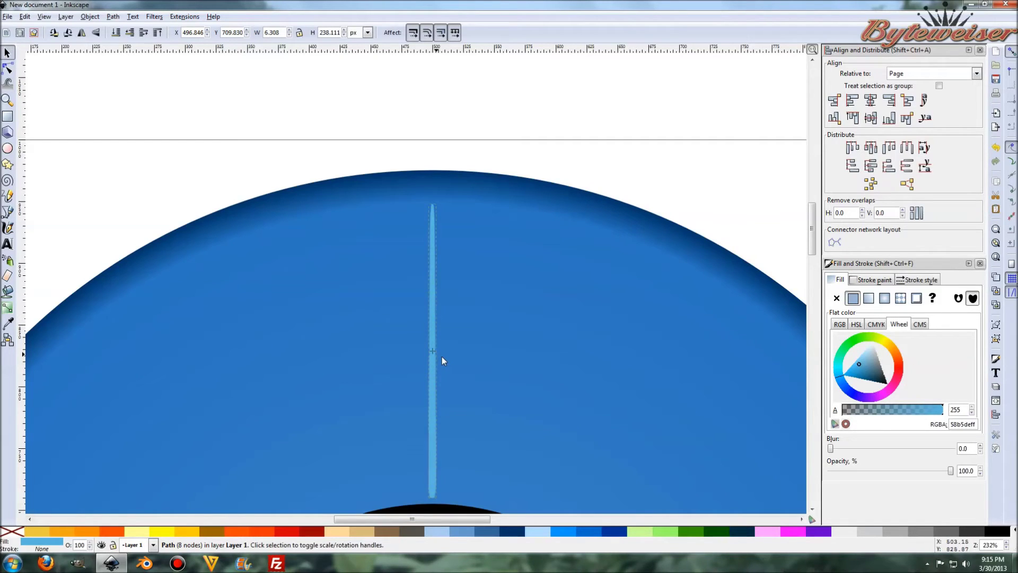
click(594, 138)
- Move the black pupil off the disc to the upper left
scroll(584, 225, down, 6)
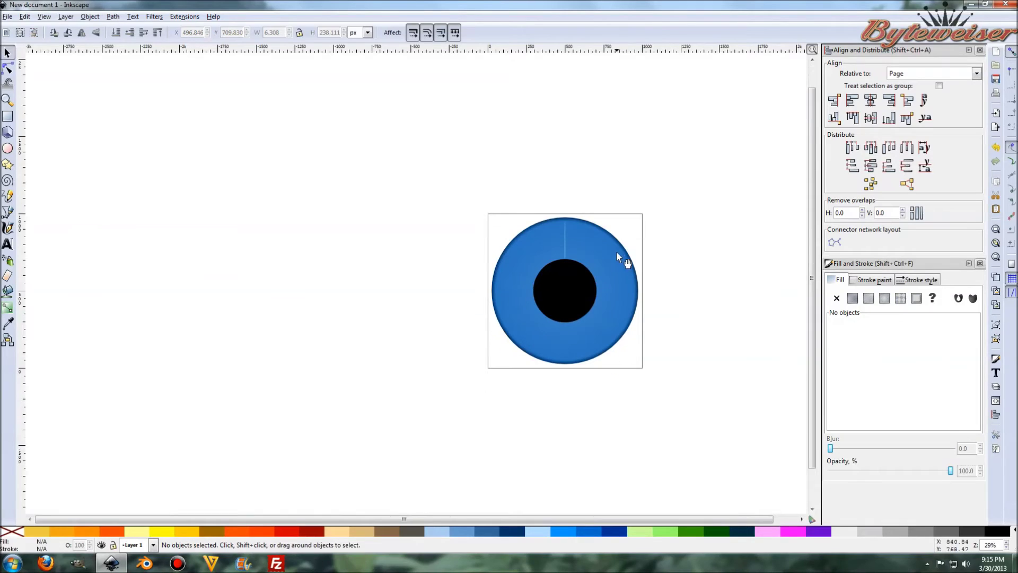
scroll(619, 262, up, 2)
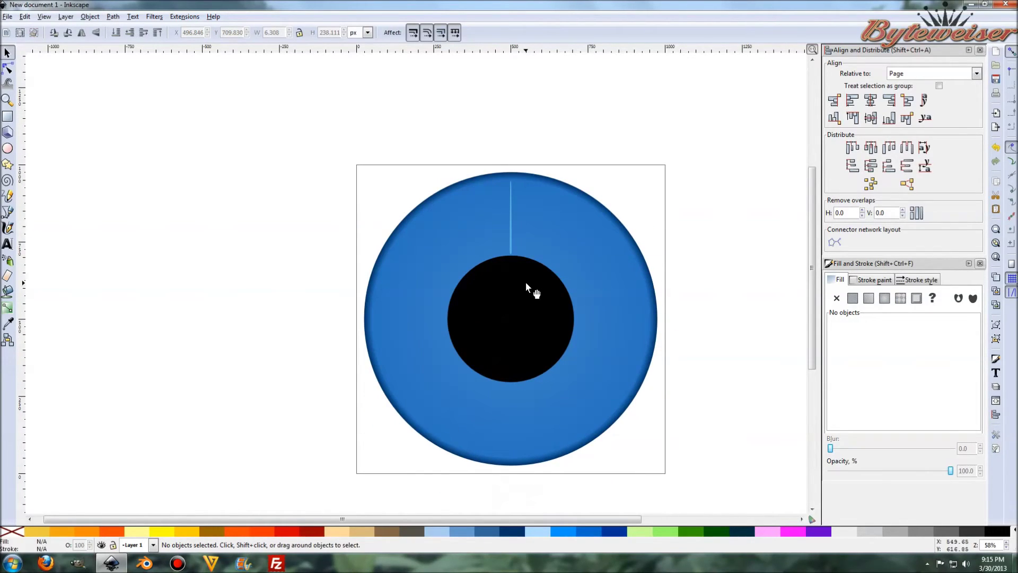
drag(527, 295, 280, 182)
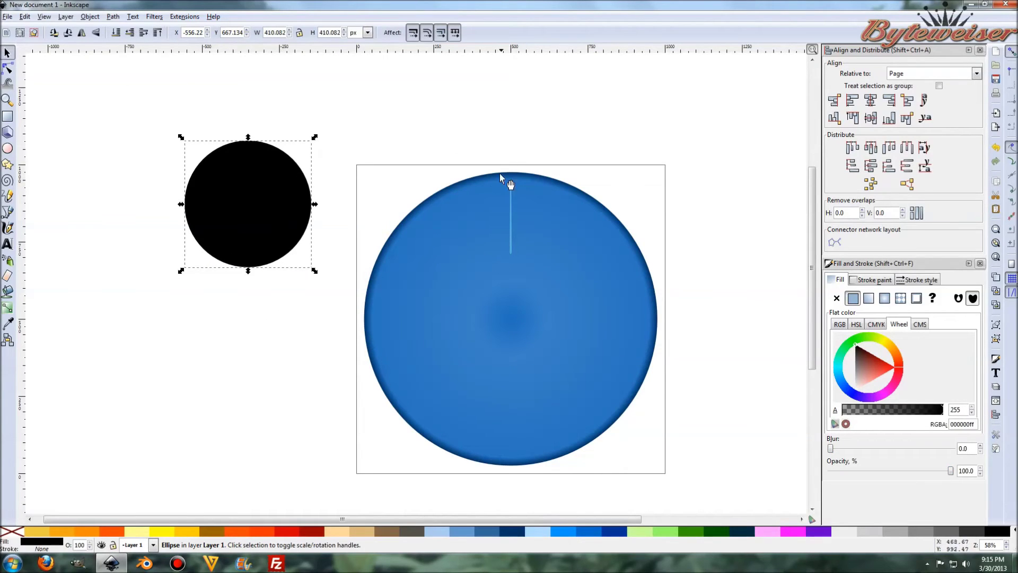
- Fine-tune the thin flare's height to 243.281 px
click(510, 206)
click(504, 139)
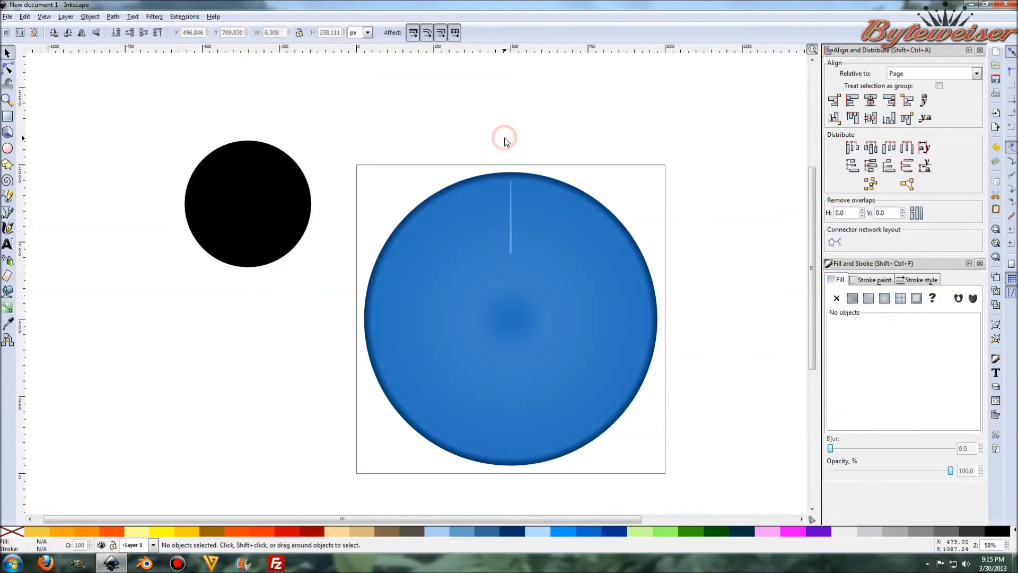
click(511, 217)
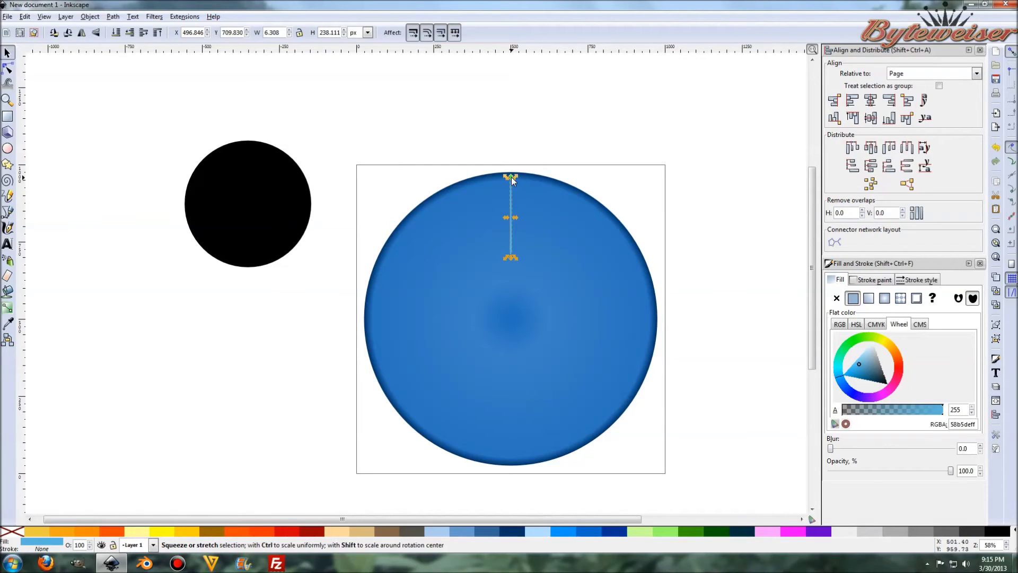
drag(511, 177, 510, 173)
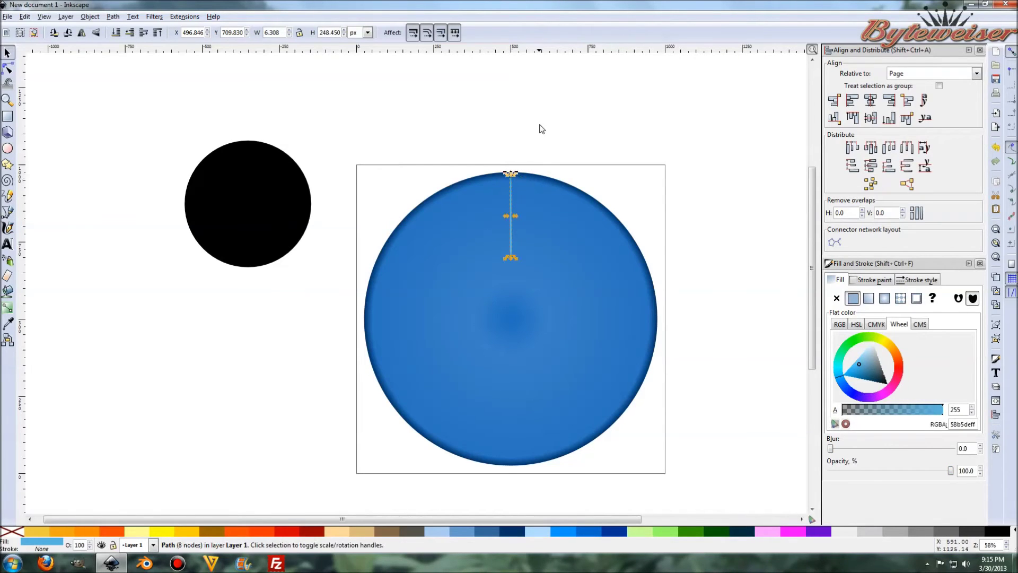
click(541, 129)
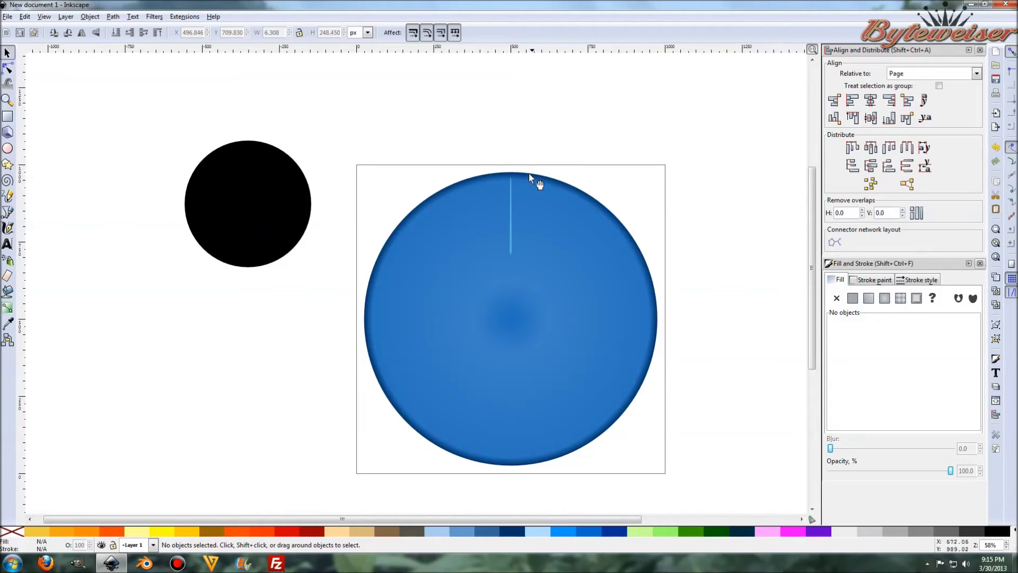
click(509, 196)
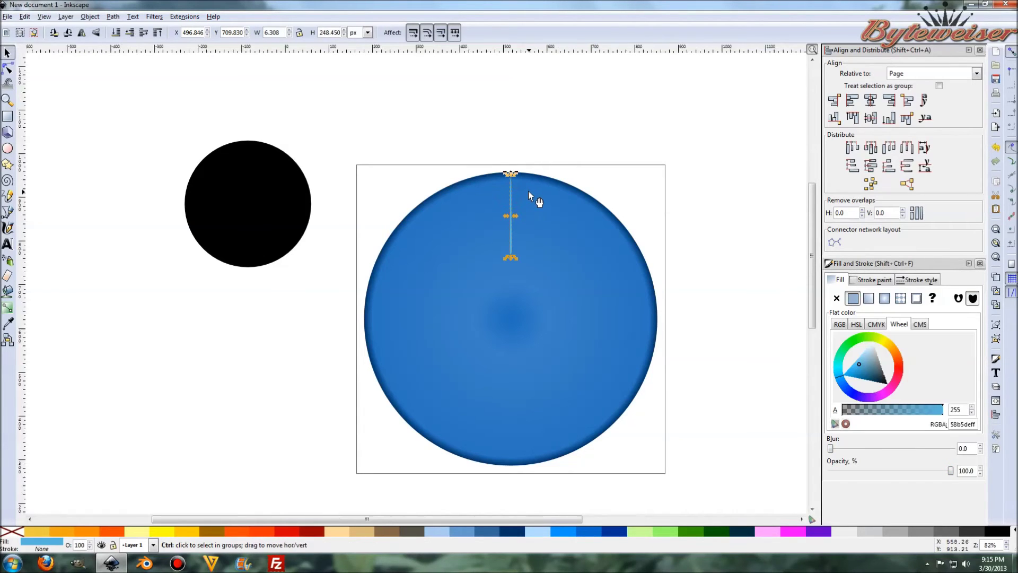
scroll(528, 191, up, 2)
drag(494, 160, 495, 164)
click(511, 124)
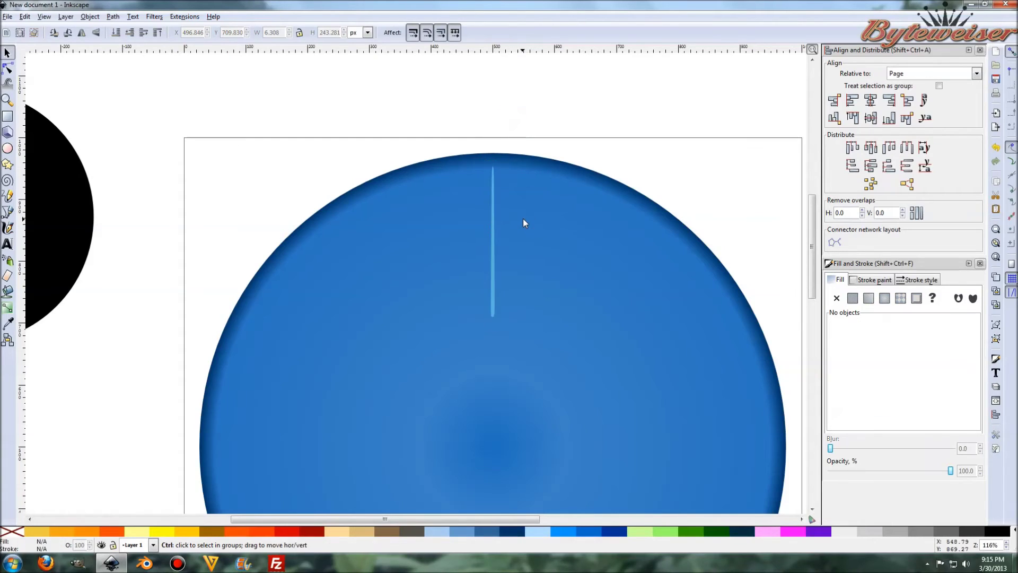
scroll(523, 219, down, 4)
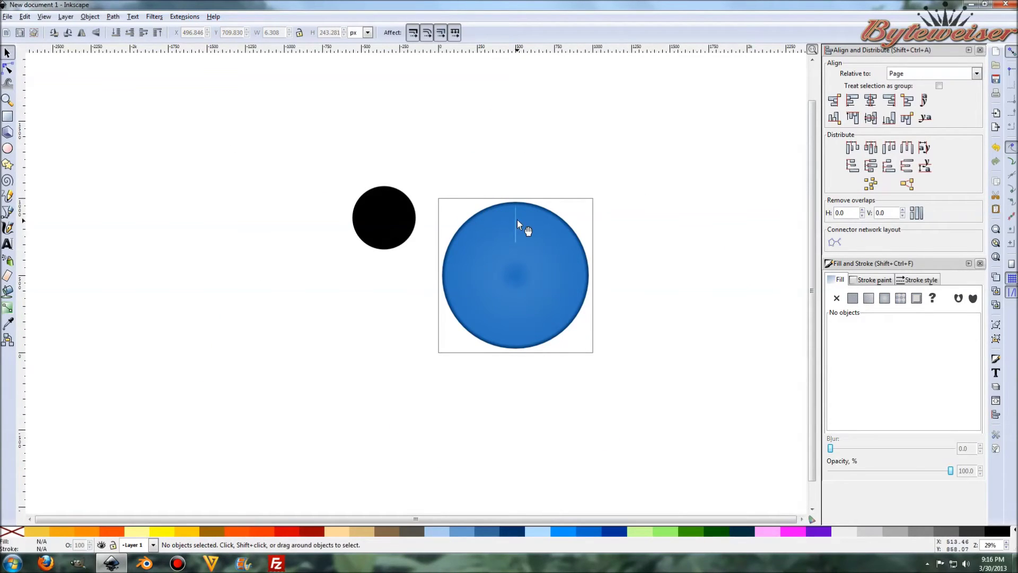
- Select the thin flare strip, switch it to rotate handles, and show the page grid
click(517, 221)
scroll(542, 231, up, 2)
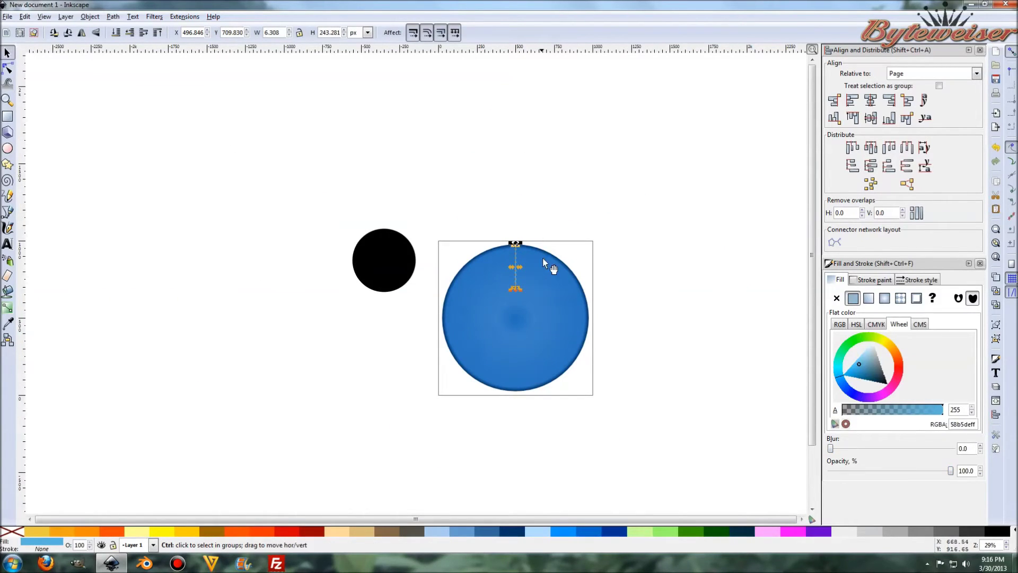
scroll(545, 263, up, 2)
scroll(549, 266, up, 2)
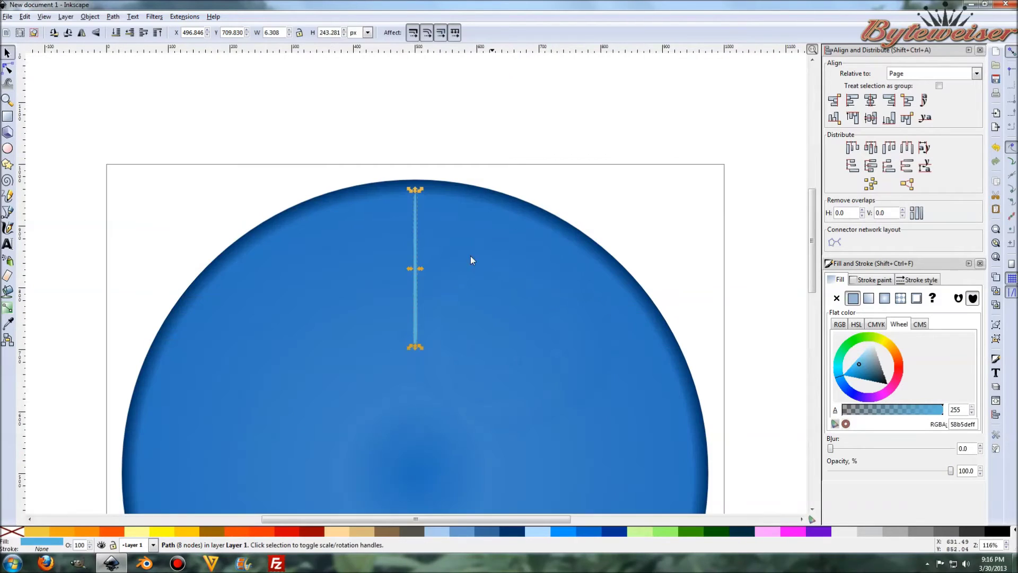
click(415, 251)
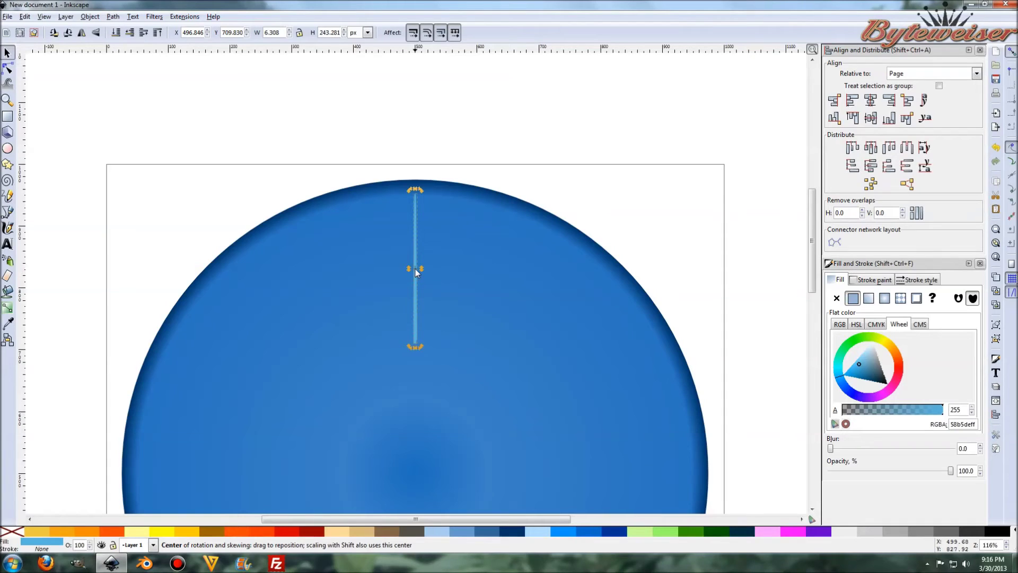
click(46, 17)
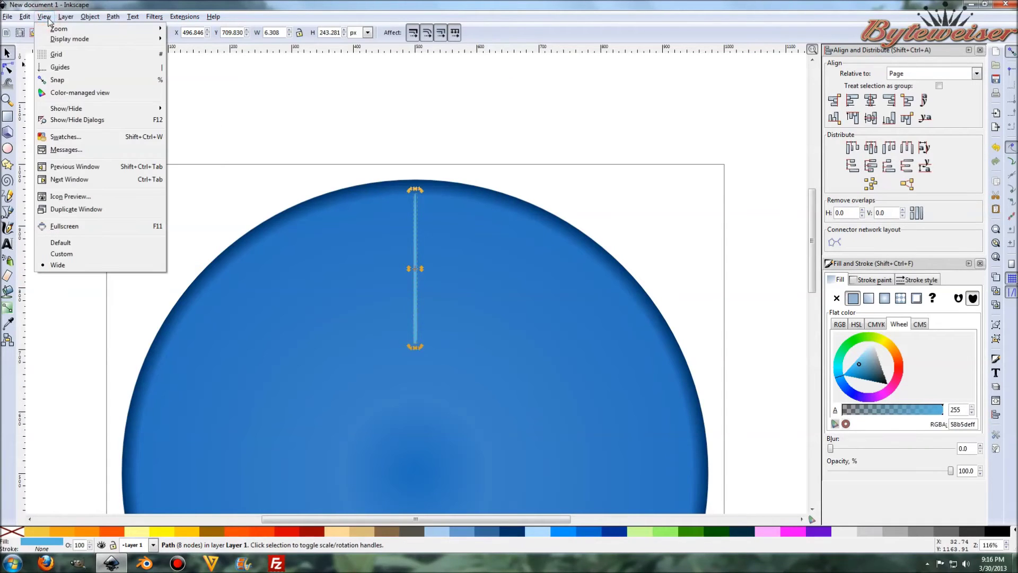
click(56, 53)
- Drag the strip's rotation centre down onto grid points near the disc's middle, around 503, 516 px
scroll(411, 365, up, 2)
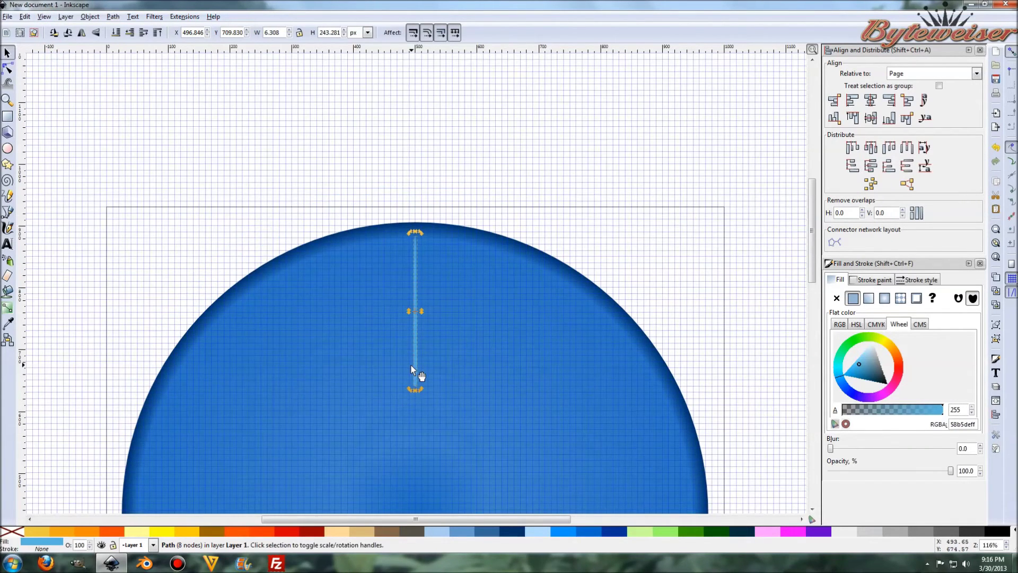
ctrl+scroll(411, 367, up, 2)
scroll(412, 368, down, 2)
scroll(412, 367, down, 4)
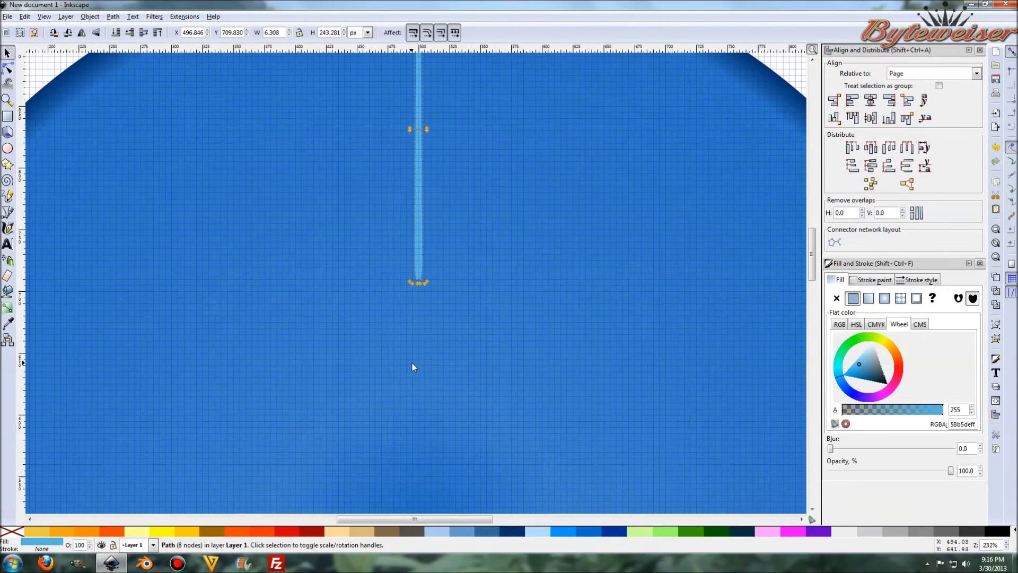
ctrl+scroll(412, 351, down, 2)
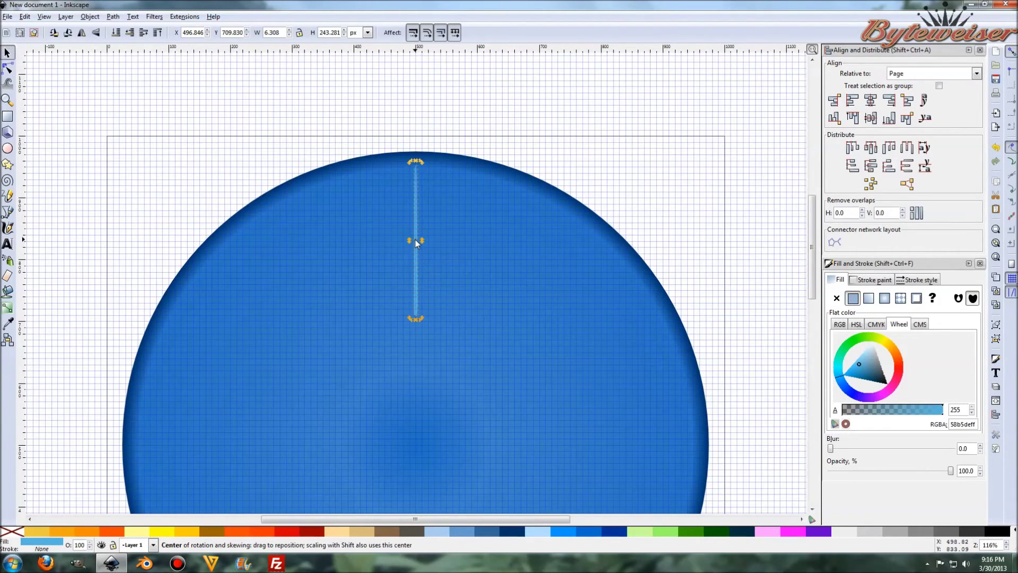
drag(416, 245, 417, 253)
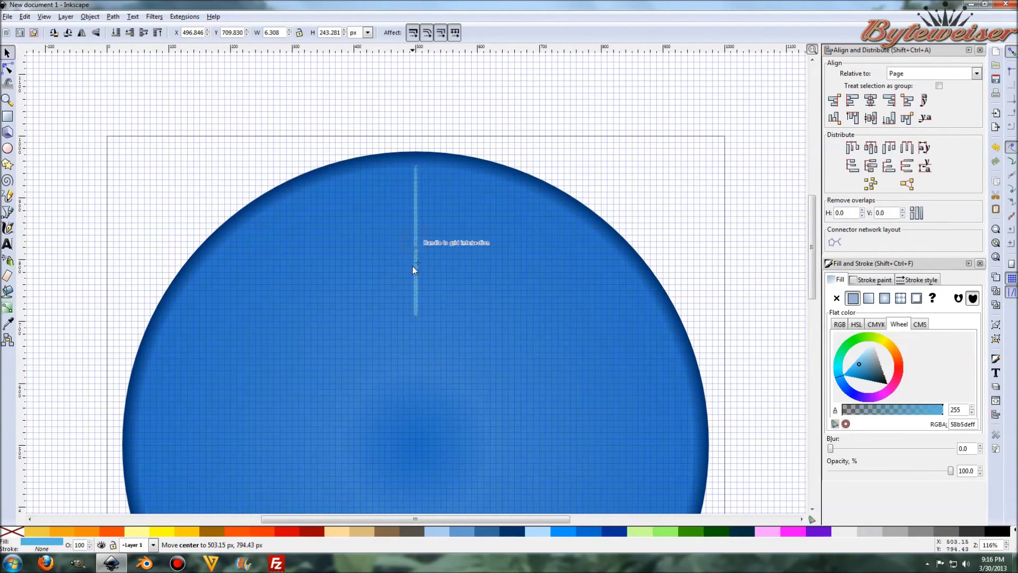
drag(413, 266, 412, 437)
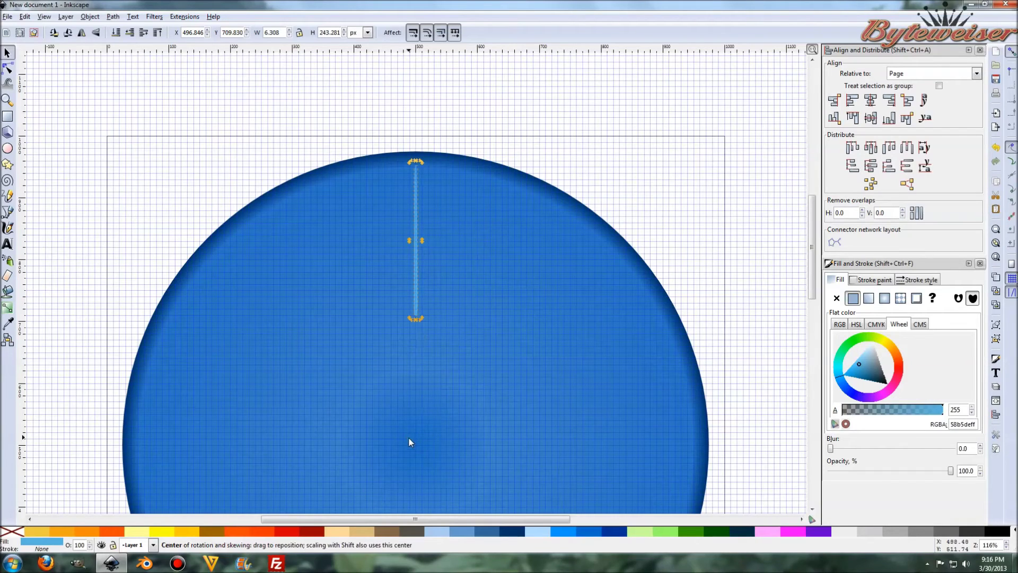
drag(409, 437, 413, 437)
- Nudge the rotation centre onto a nearby grid intersection close to the disc's centre
scroll(427, 454, up, 2)
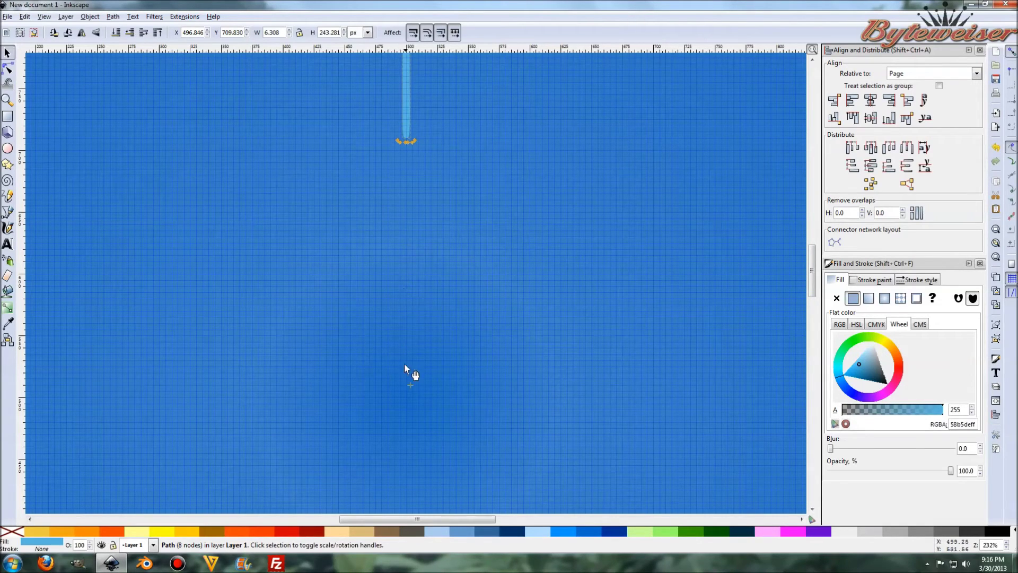
drag(409, 383, 406, 383)
scroll(415, 296, down, 4)
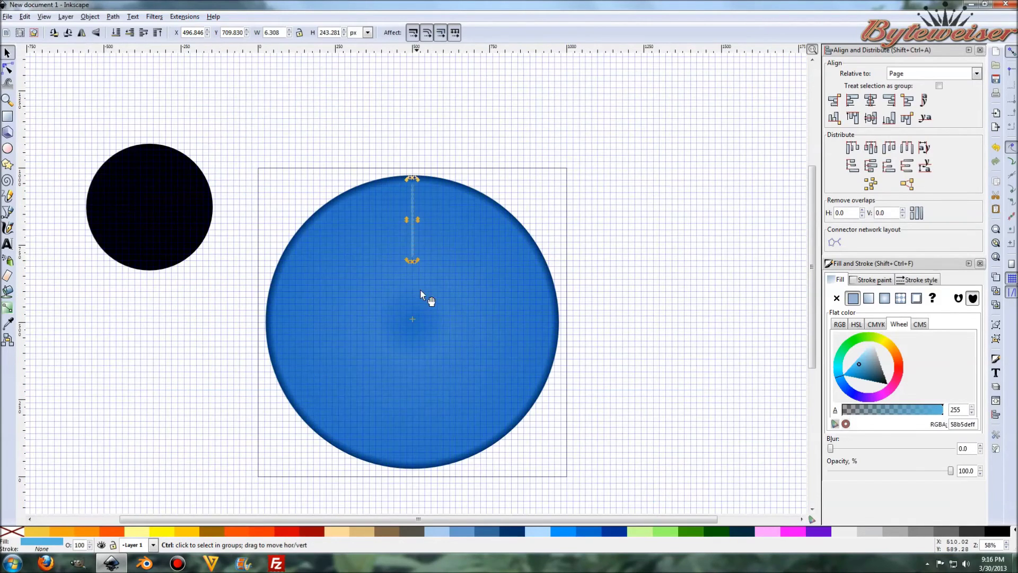
scroll(418, 324, up, 1)
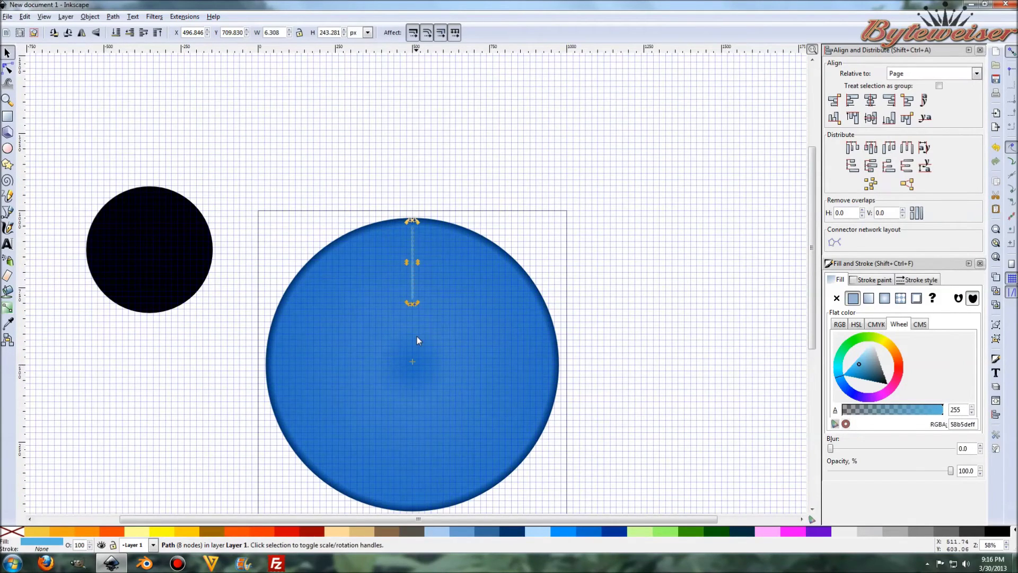
scroll(417, 337, down, 1)
scroll(416, 350, up, 2)
scroll(416, 348, up, 2)
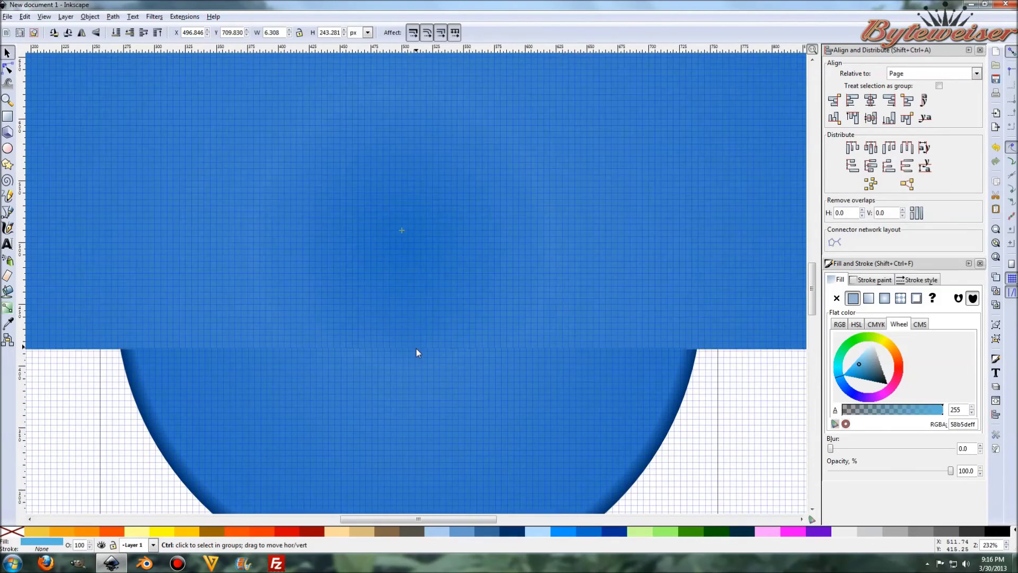
drag(401, 232, 402, 234)
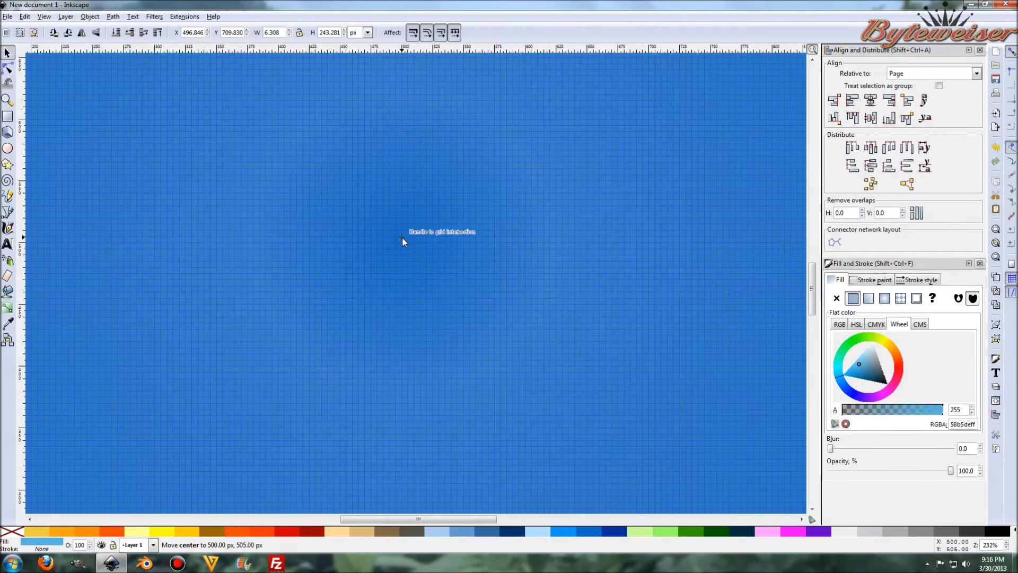
scroll(424, 253, down, 4)
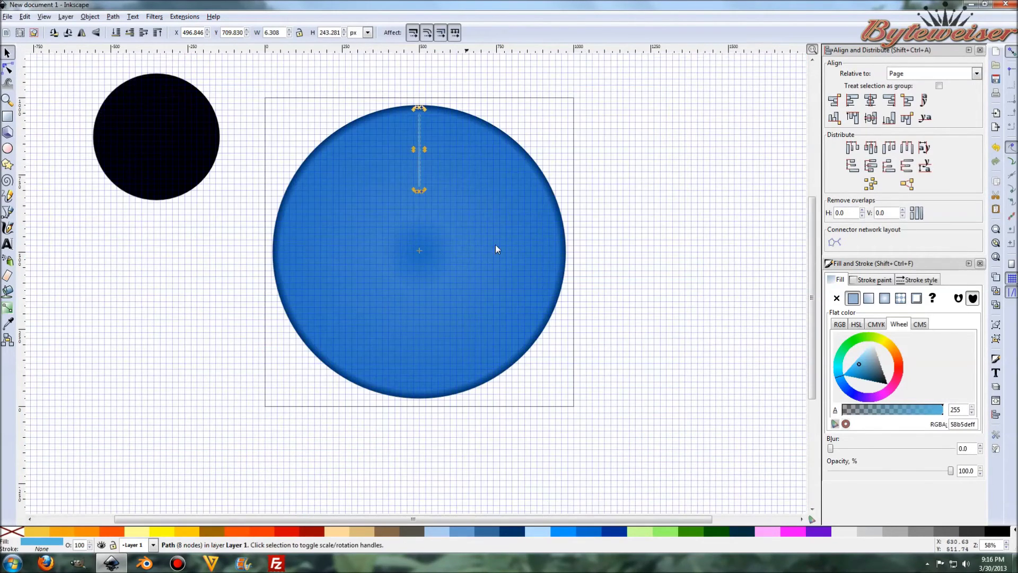
click(605, 238)
- Reselect the strip in rotate mode and snap its rotation centre to 500, 500 px
click(419, 177)
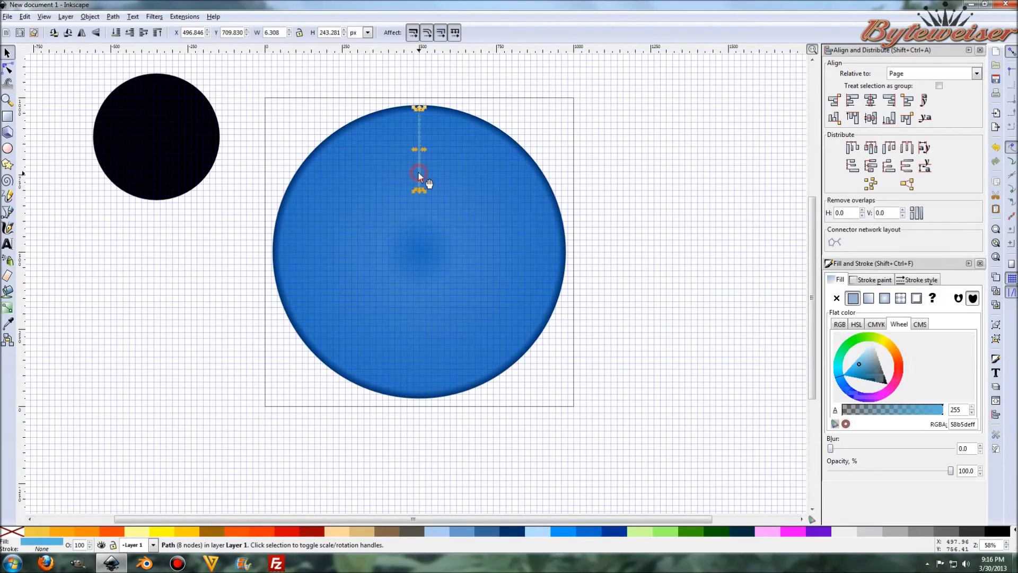
click(419, 173)
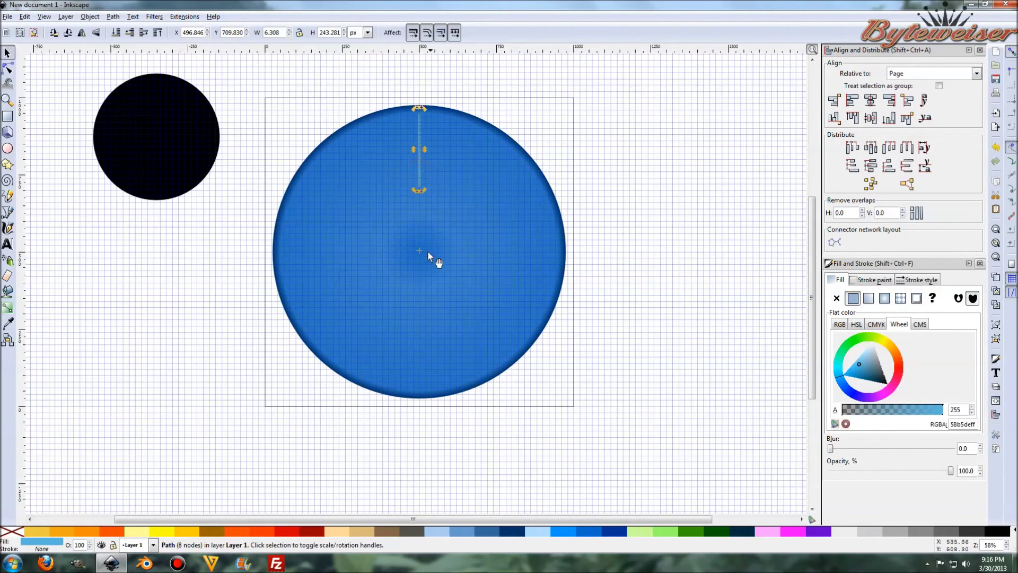
scroll(422, 256, up, 4)
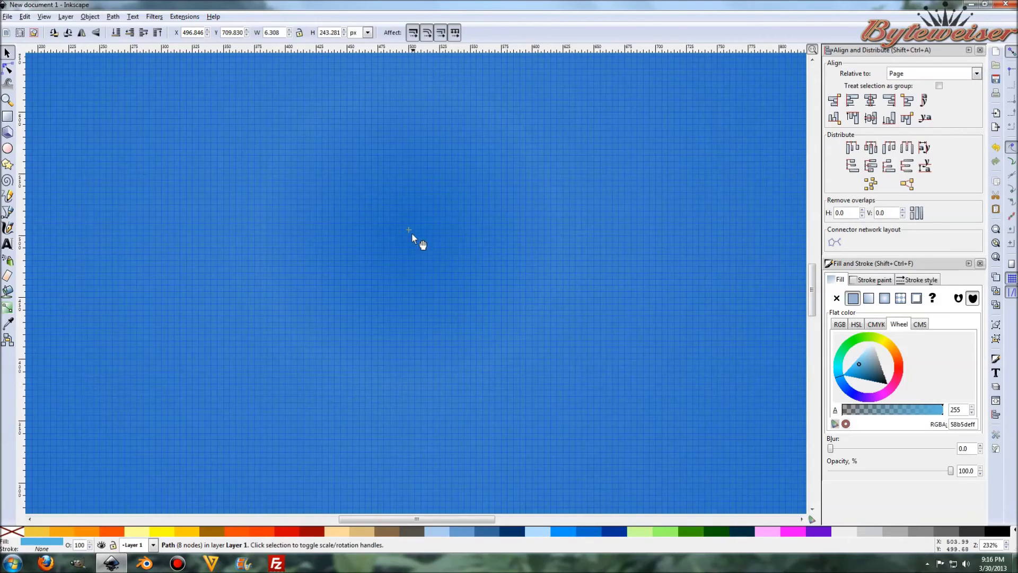
drag(409, 228, 410, 240)
scroll(495, 256, down, 4)
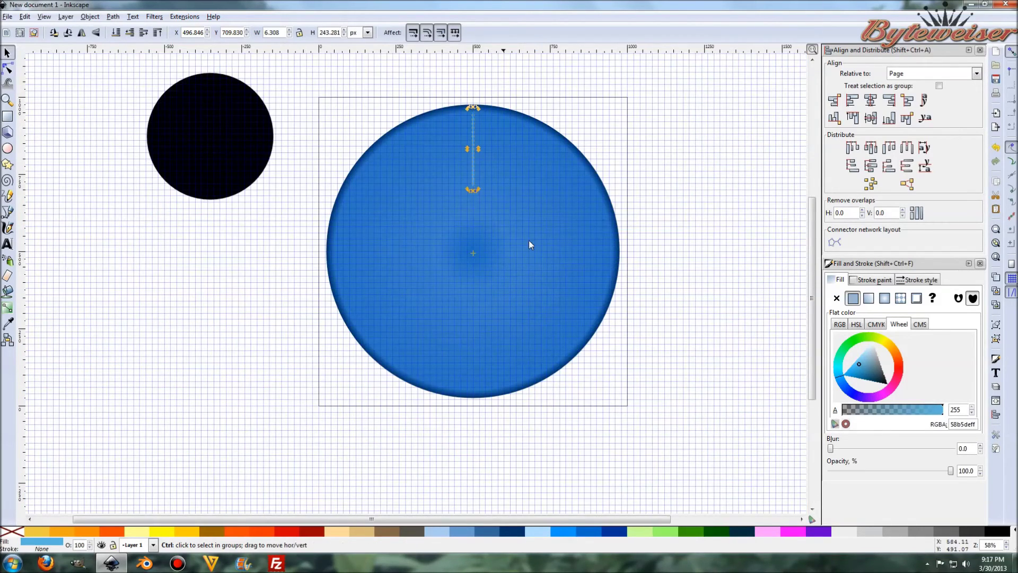
click(659, 202)
click(474, 170)
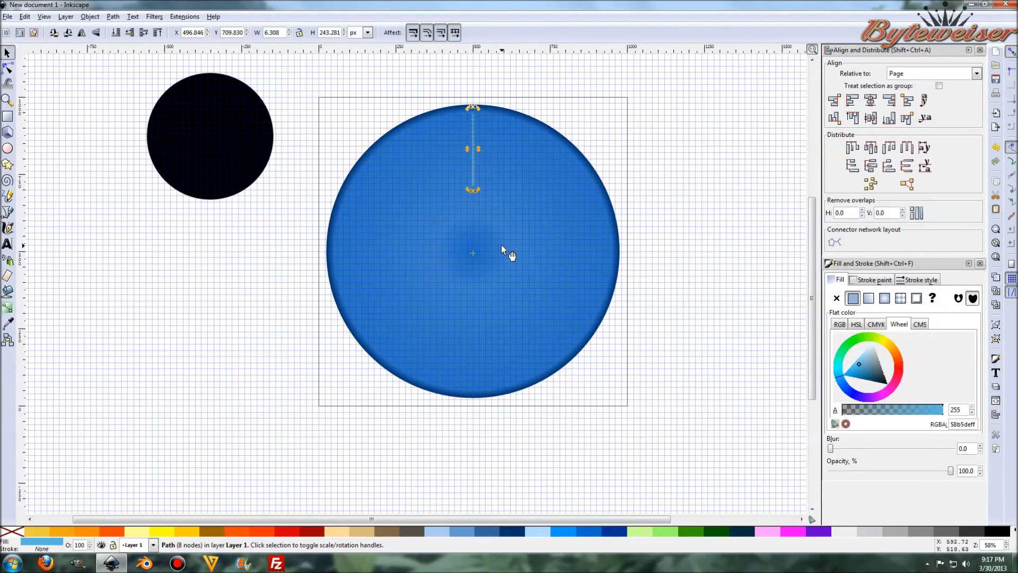
scroll(482, 266, up, 4)
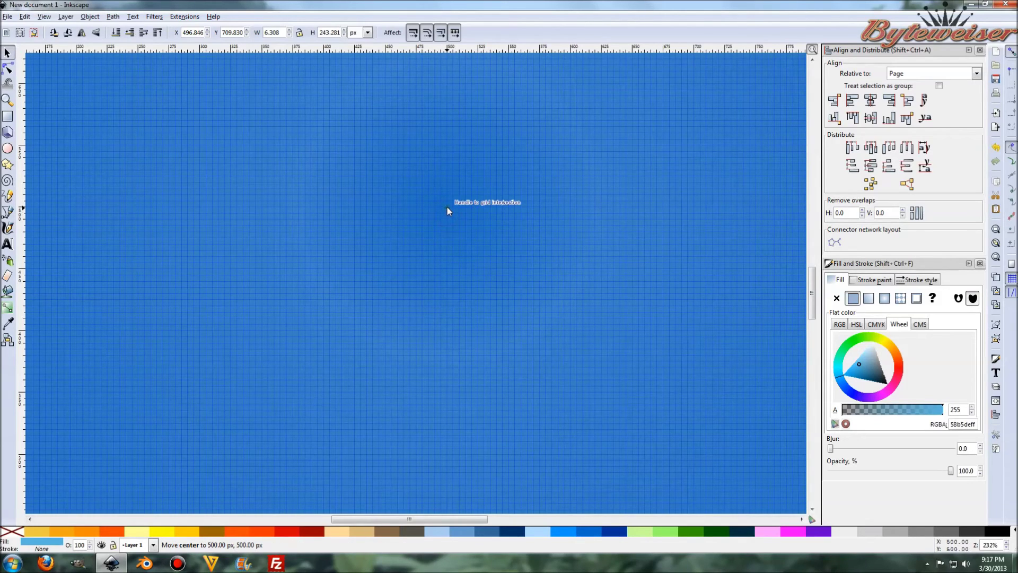
scroll(504, 249, down, 2)
scroll(506, 251, down, 2)
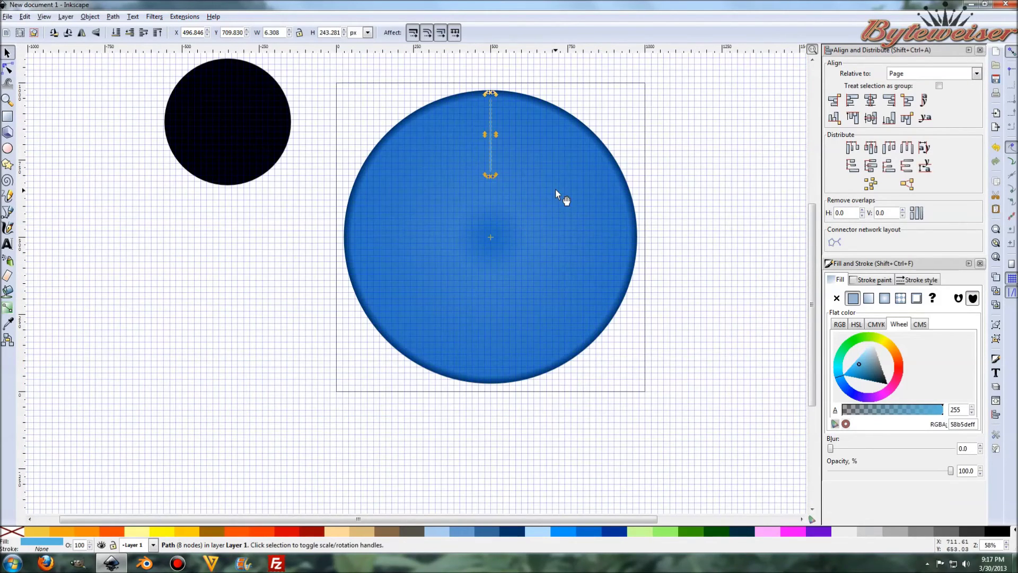
click(660, 171)
- Centre the black circle horizontally and vertically on the page, then reselect the thin strip
click(275, 114)
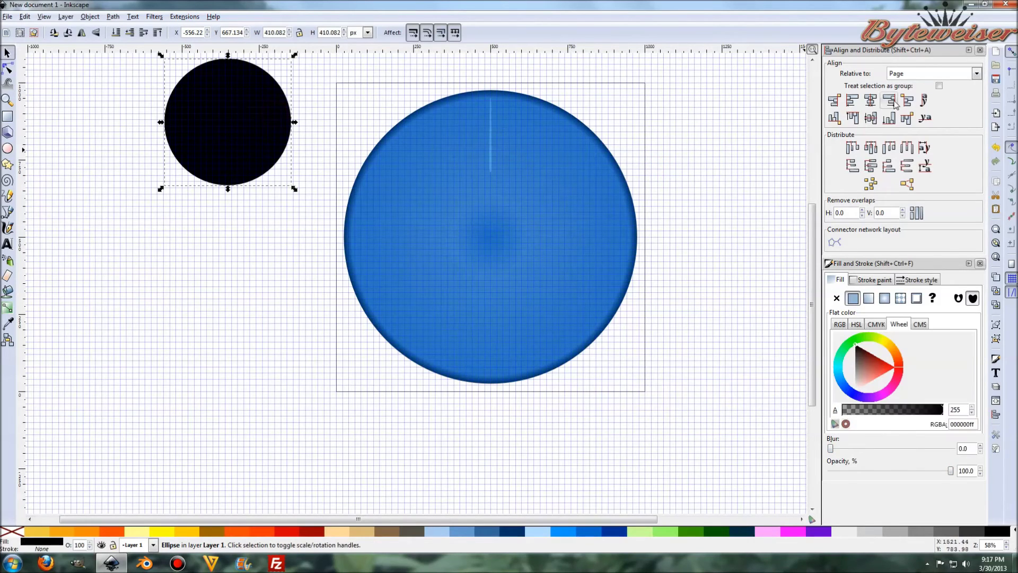
click(871, 100)
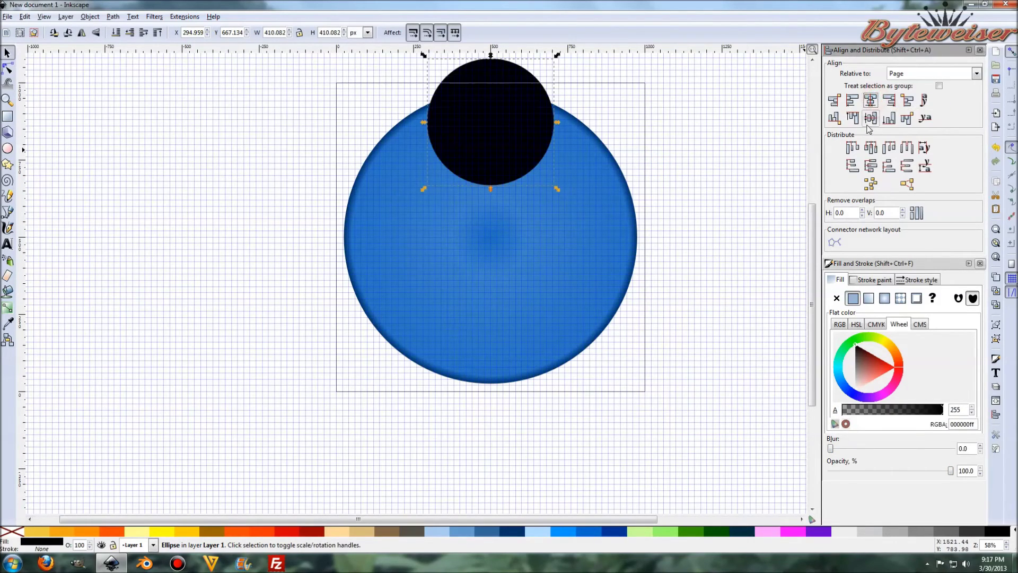
click(871, 118)
click(497, 129)
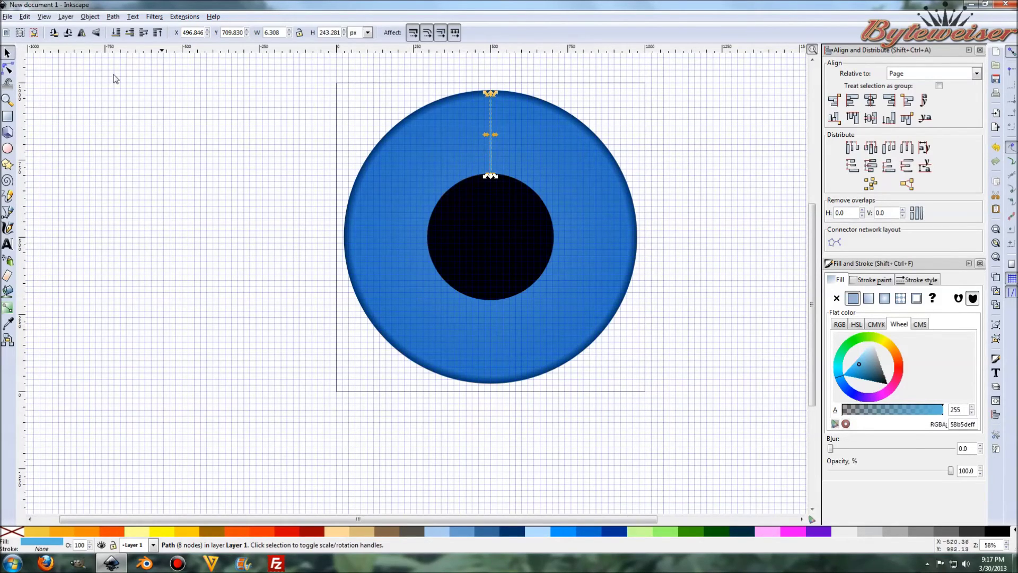
click(8, 17)
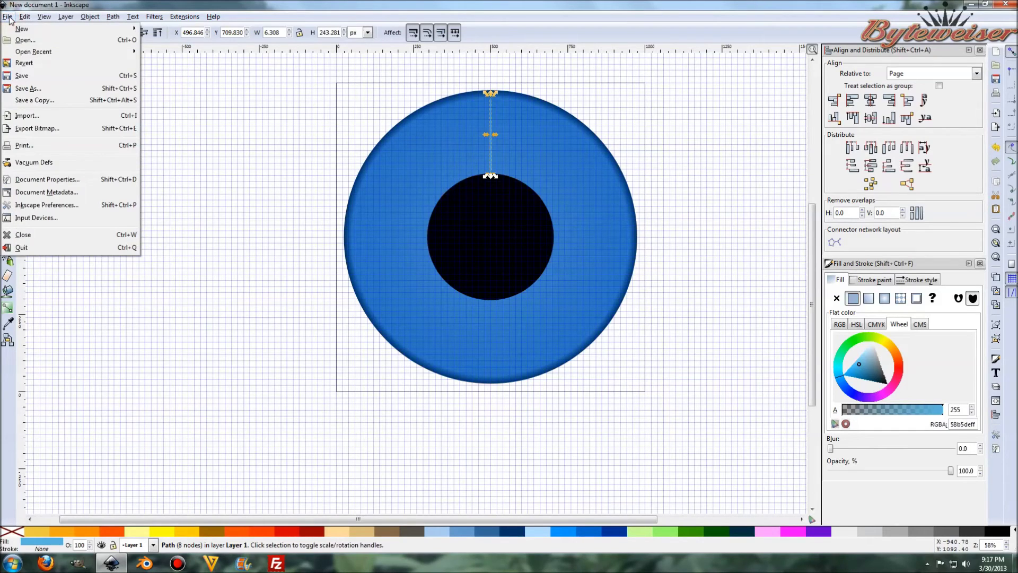
mouse_move(21, 19)
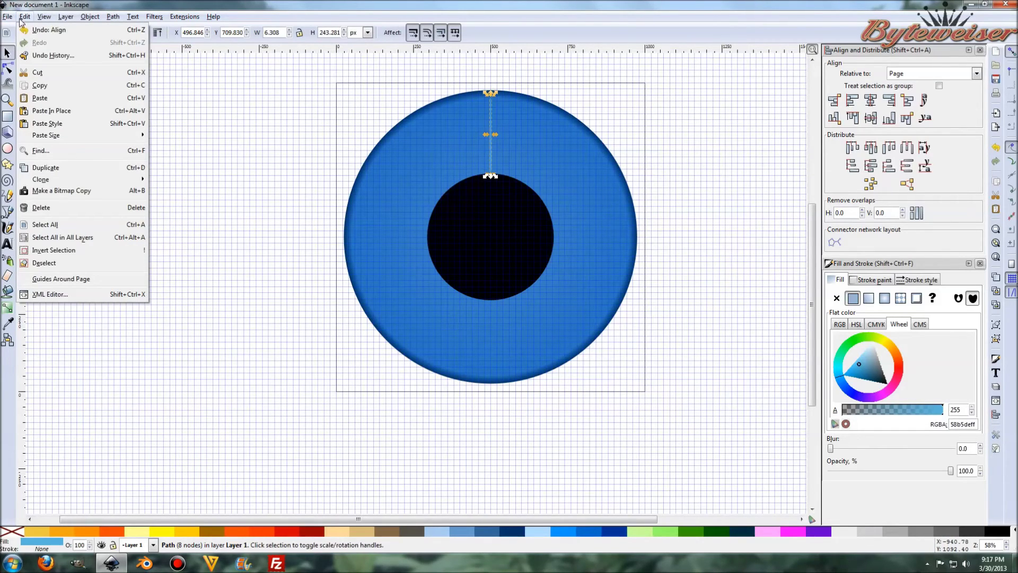
- Open Create Tiled Clones, change the columns from 360 to 400 with 1 row, and move the dialog aside
mouse_move(60, 181)
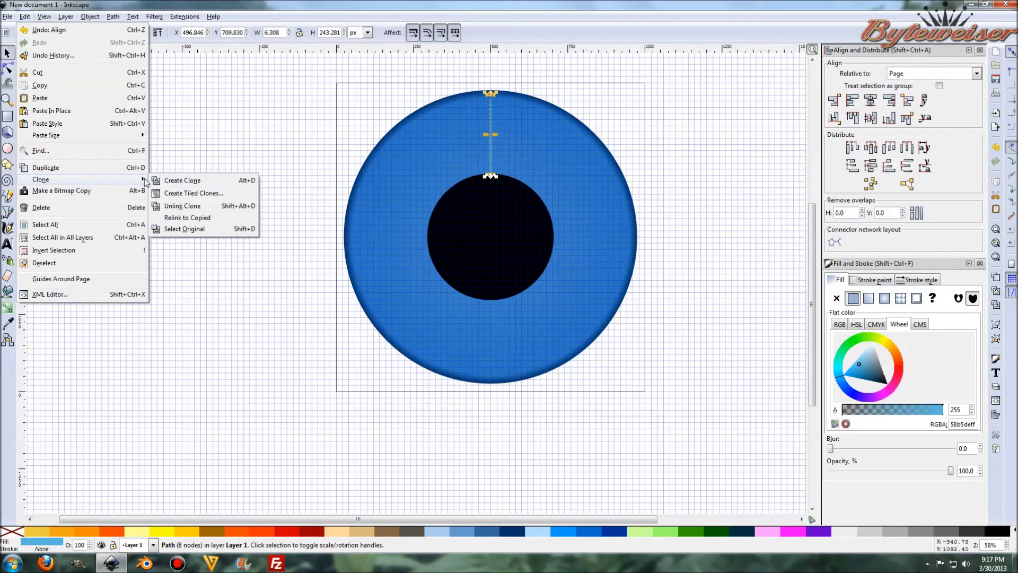
click(191, 196)
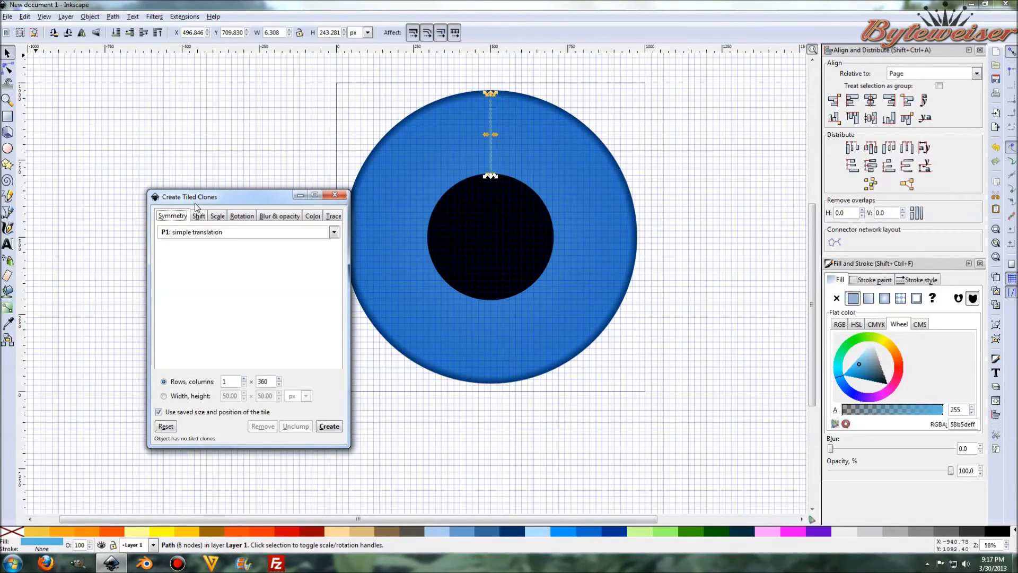
double_click(263, 382)
text(400)
drag(249, 197, 205, 100)
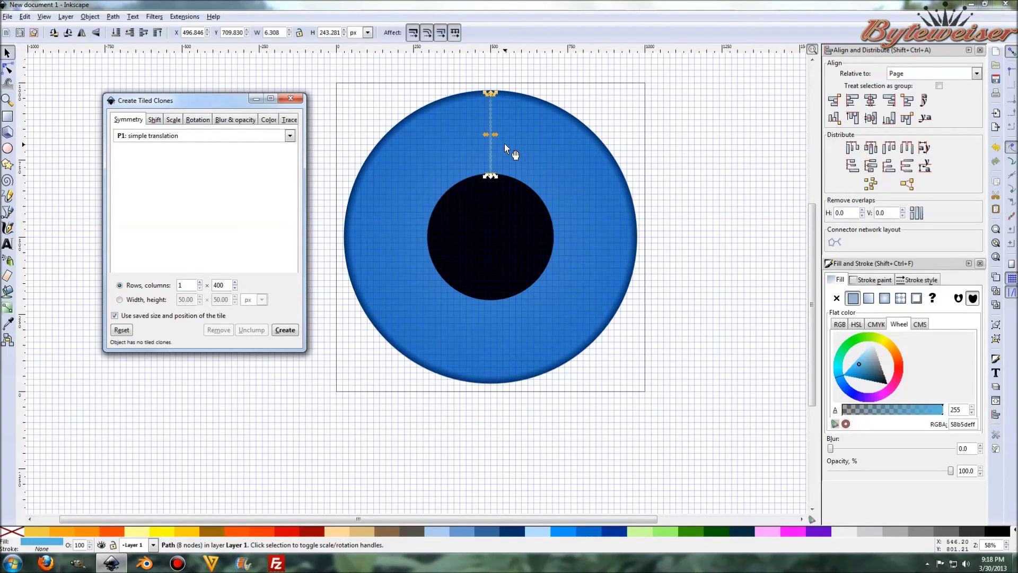
- Leave Shift and Scale at defaults and set the per-column rotation angle to 0.9°
click(158, 121)
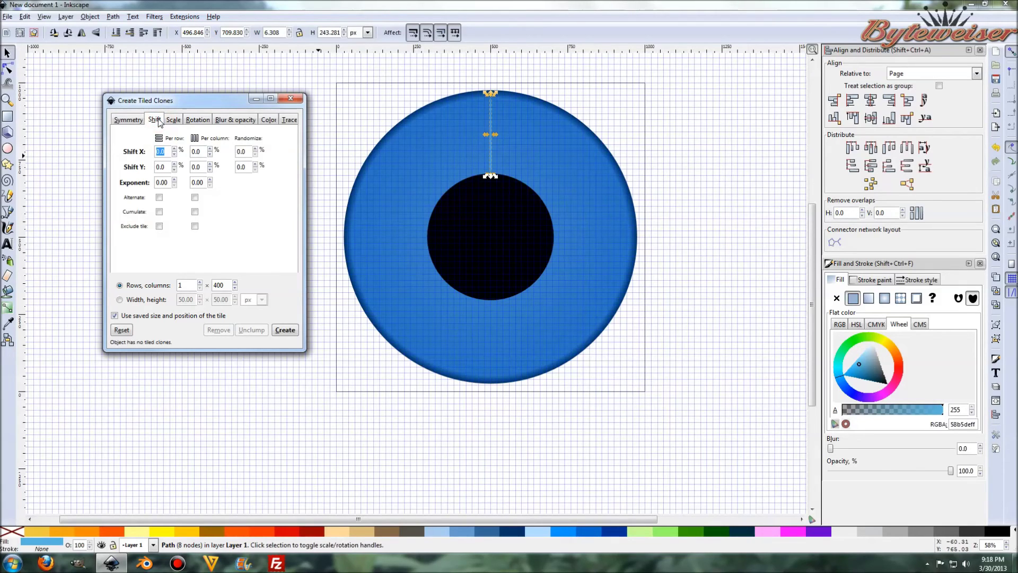
key(Tab)
click(174, 120)
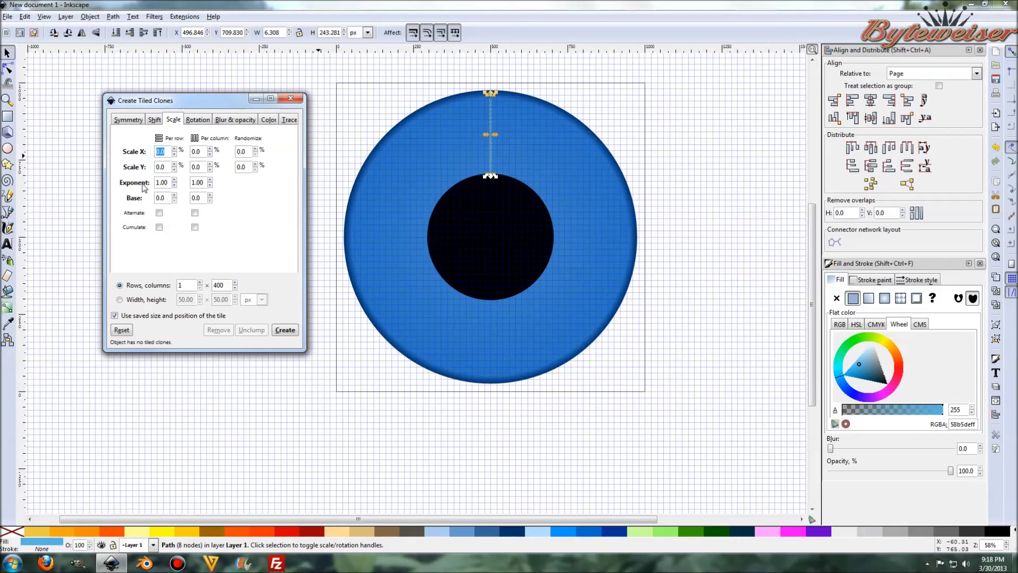
click(197, 120)
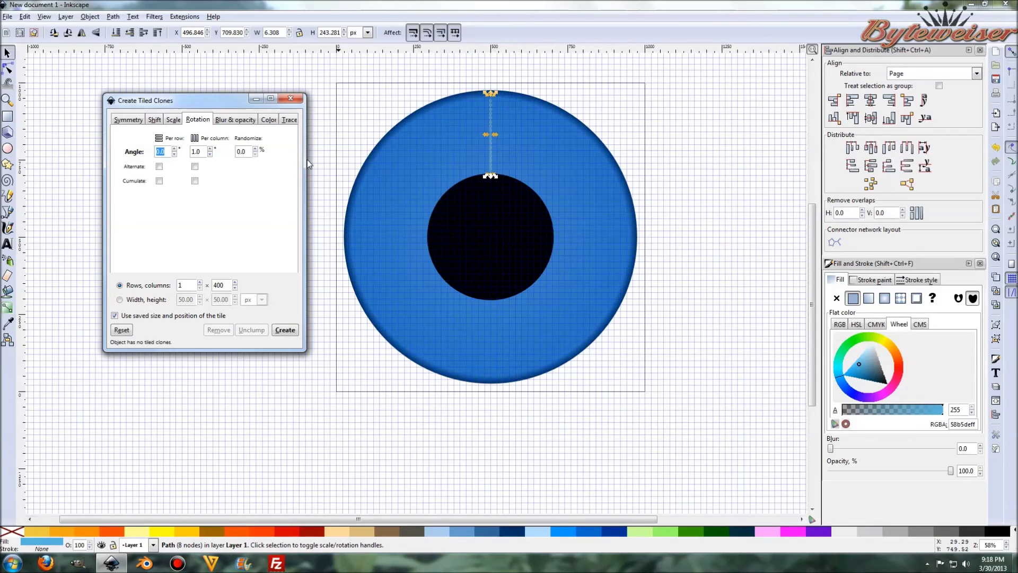
key(Tab)
text(.9)
- Leave Blur & opacity, Color and Trace unchanged and create the 400 tiled clones
click(231, 121)
click(269, 122)
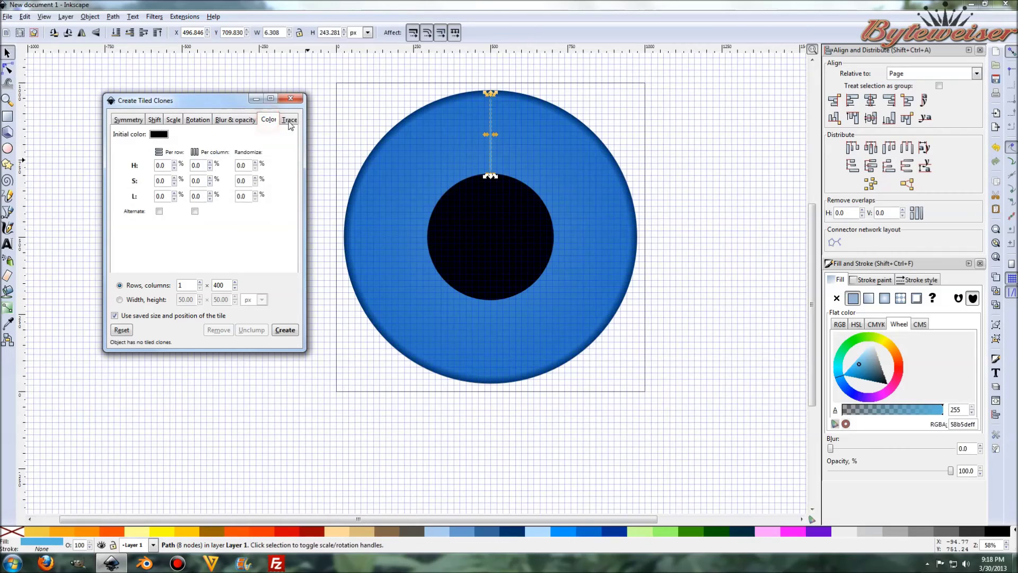
click(289, 121)
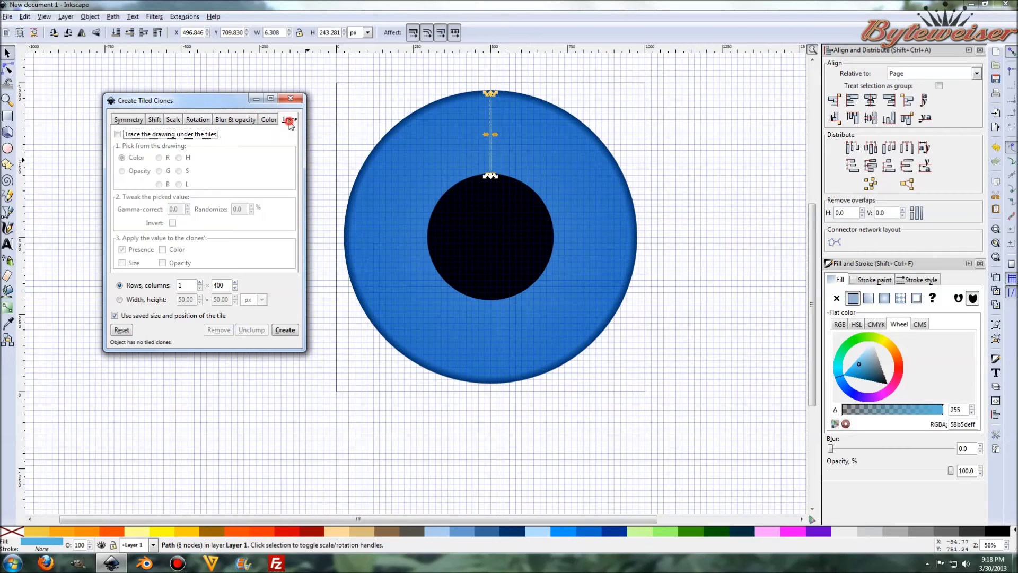
click(285, 330)
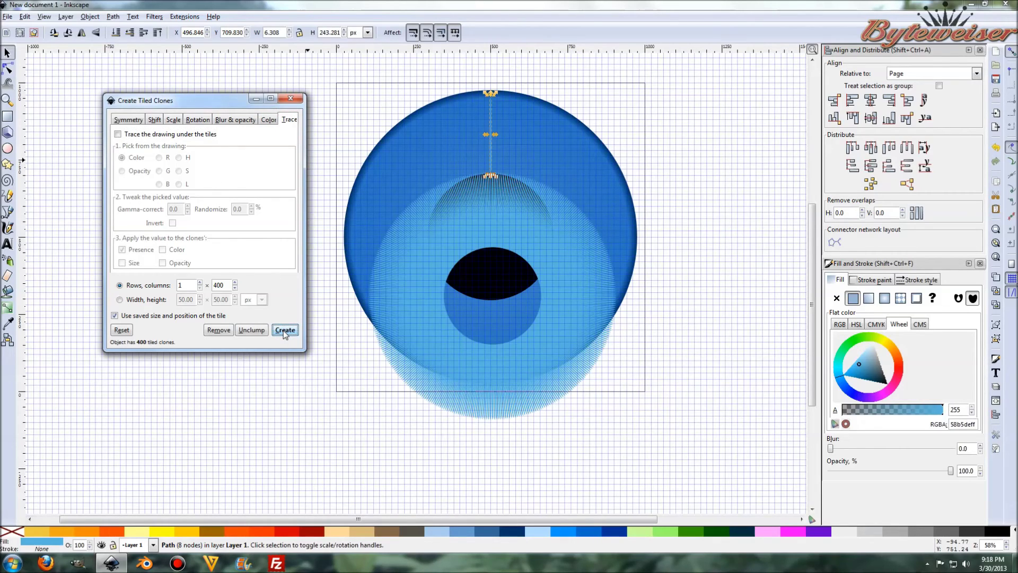
- Close the Create Tiled Clones dialog and drag the original streak left, off the disc
click(291, 100)
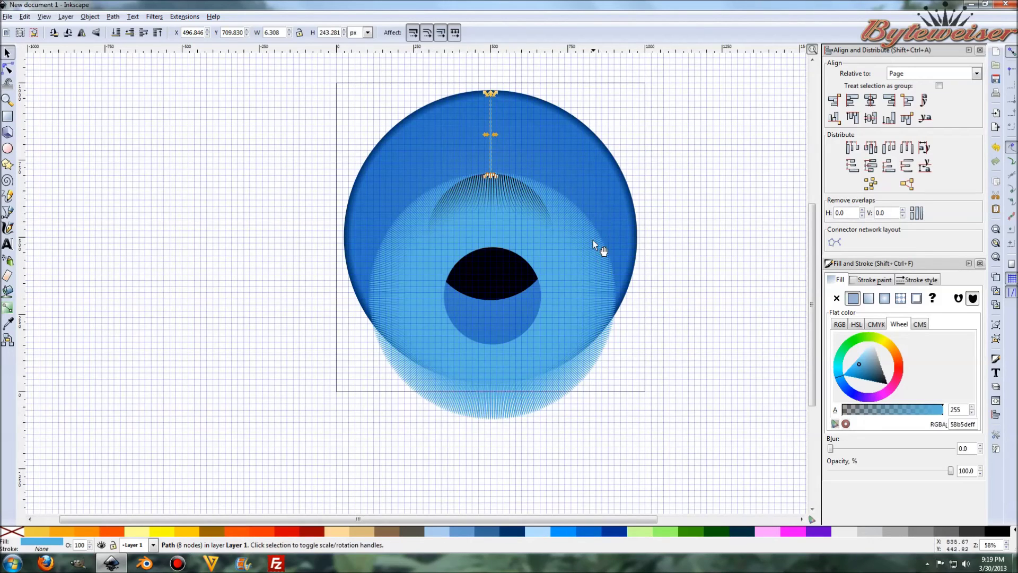
drag(491, 112, 201, 129)
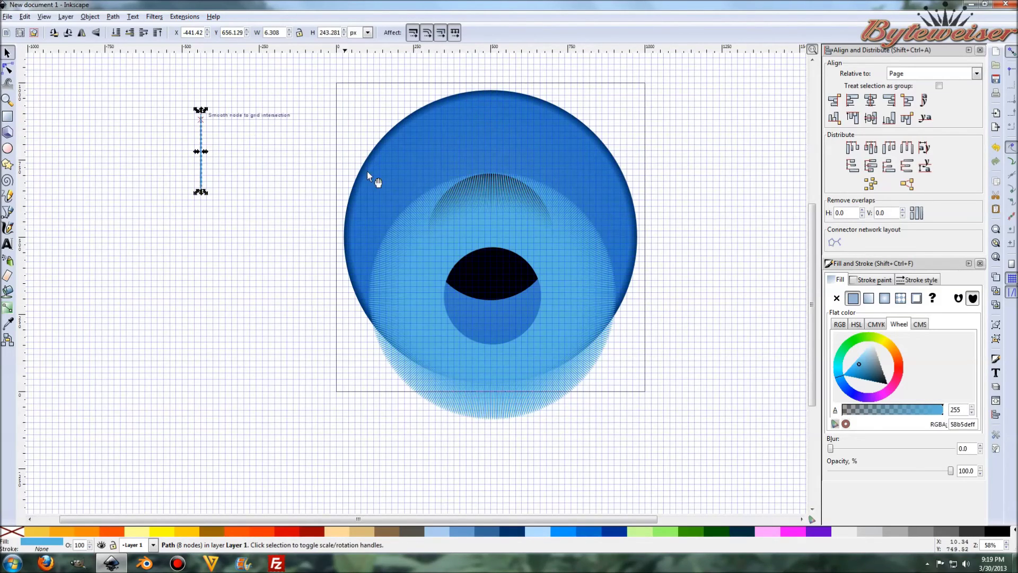
click(497, 268)
- Move the disc and pupil aside, then rubber-band select and group the 400 flare lines
shift+click(536, 136)
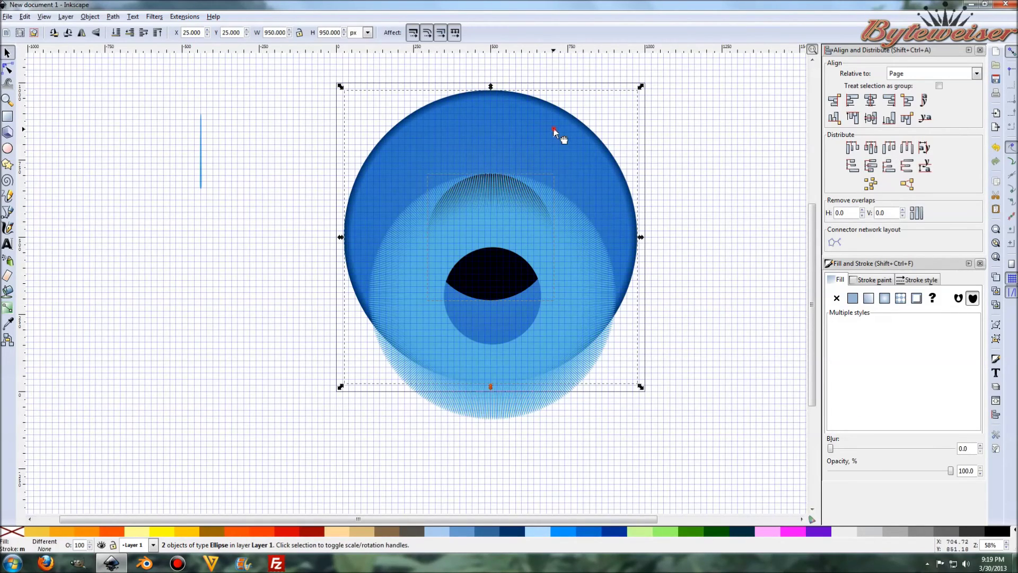
drag(554, 129, 222, 240)
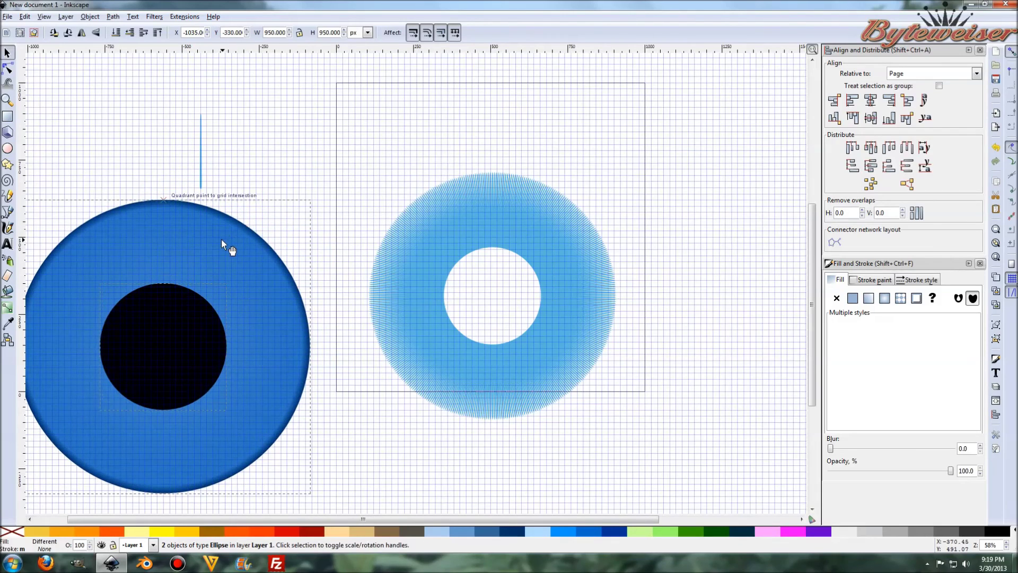
click(329, 121)
drag(327, 121, 710, 467)
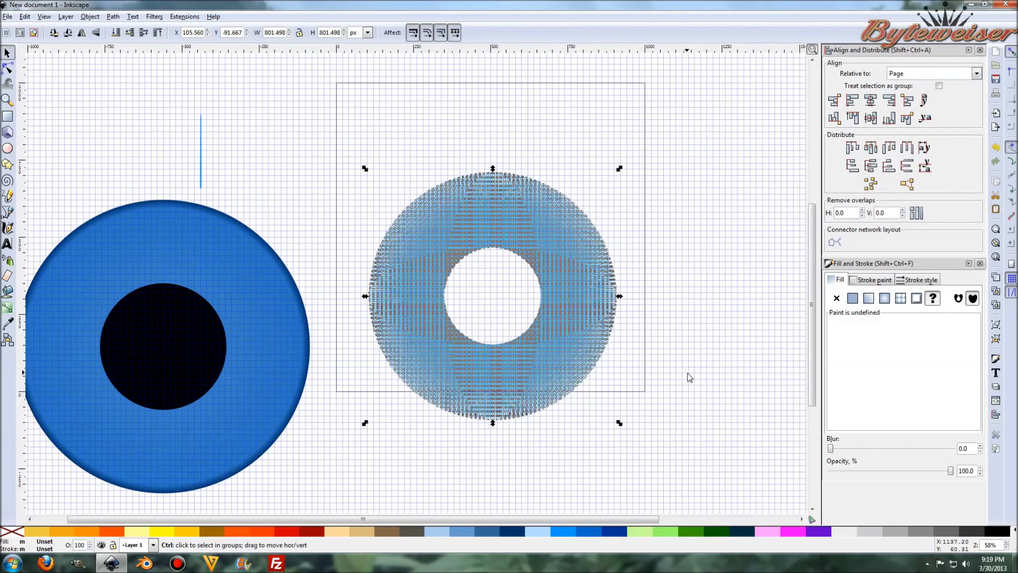
key(ctrl+g)
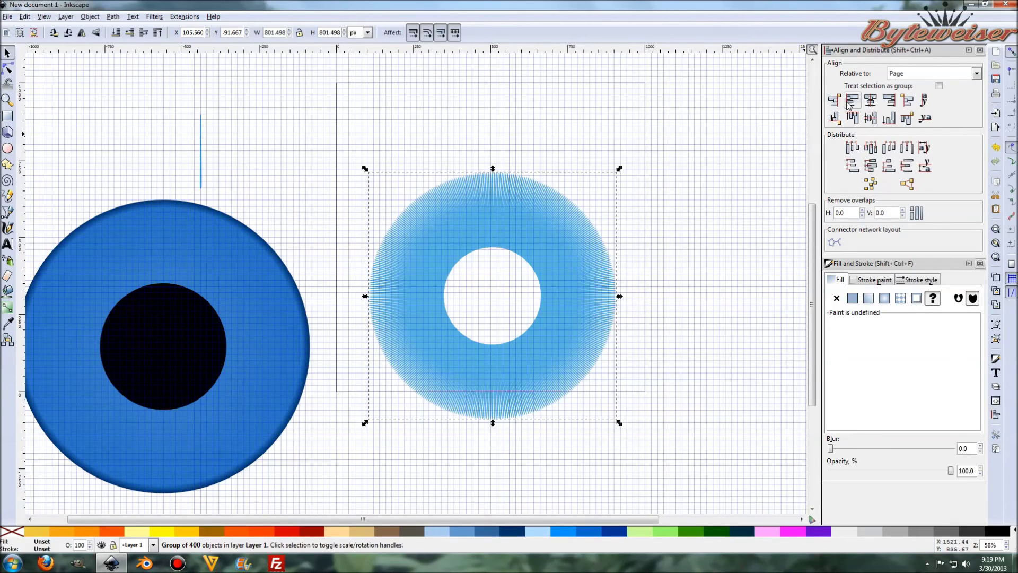
- Centre the flare ring group, the blue disc and the black pupil on the page
click(870, 100)
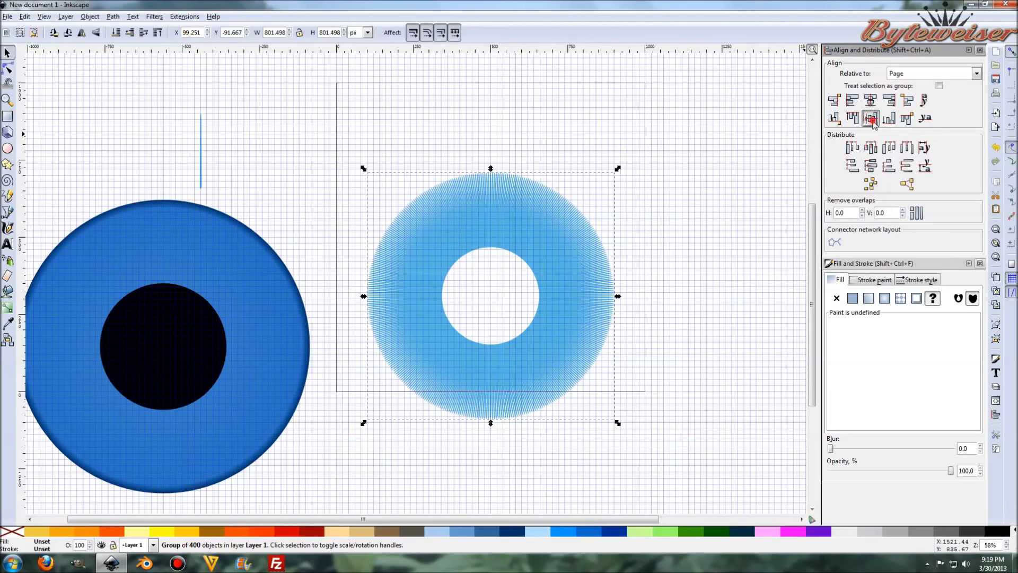
click(873, 120)
click(218, 283)
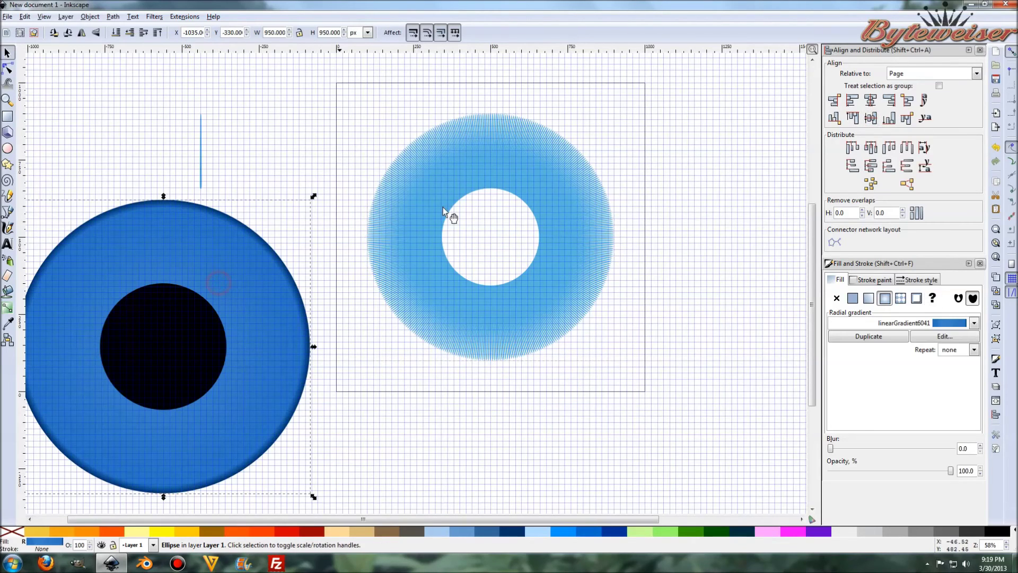
click(871, 100)
click(870, 118)
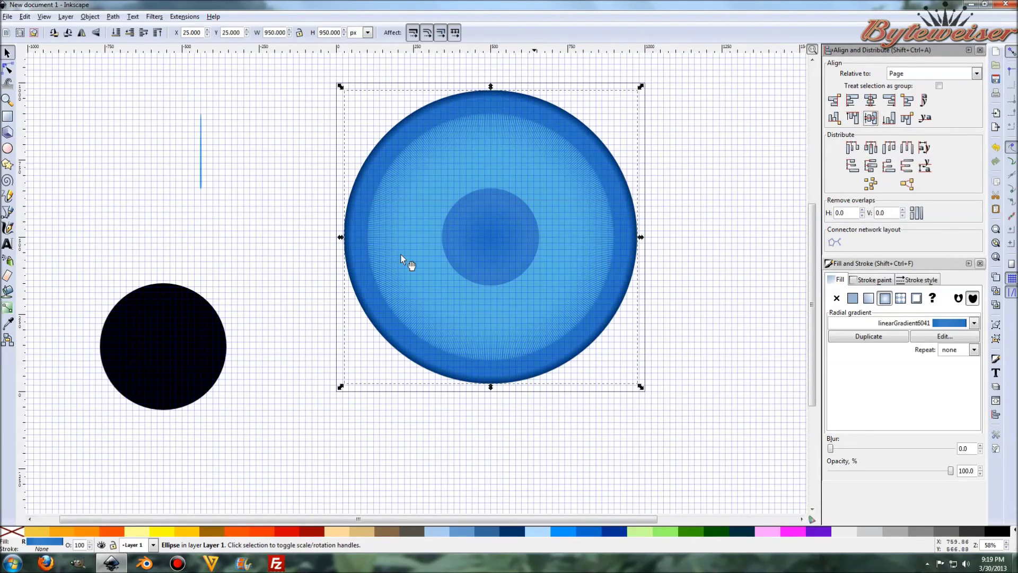
click(173, 325)
click(870, 100)
click(870, 118)
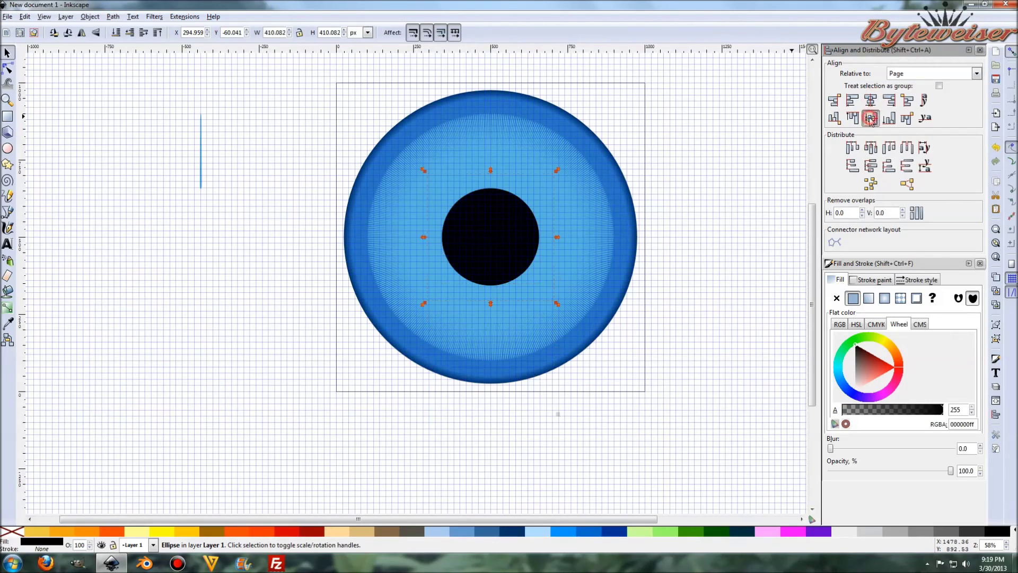
scroll(547, 205, up, 4)
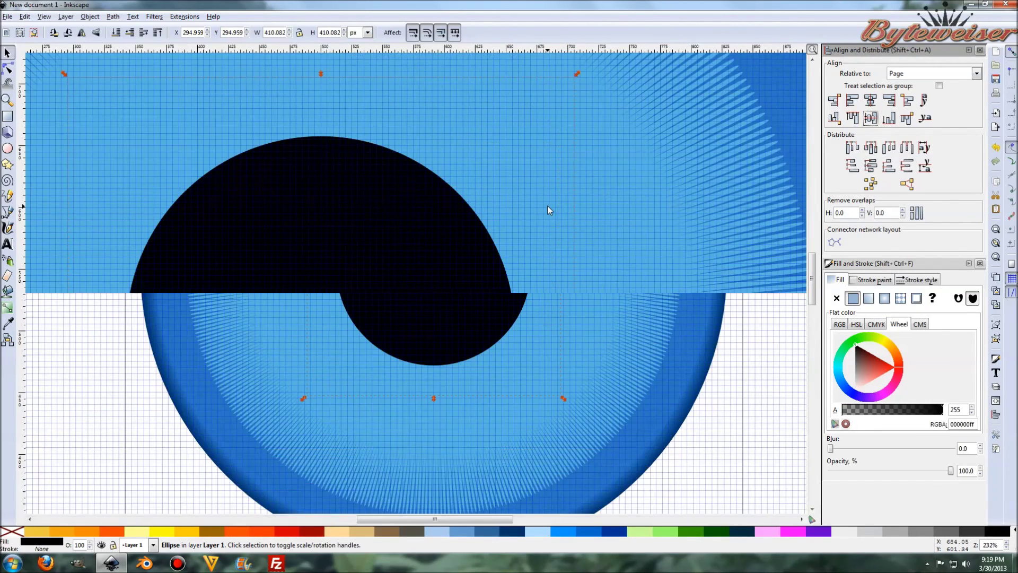
scroll(547, 206, down, 2)
scroll(548, 204, down, 2)
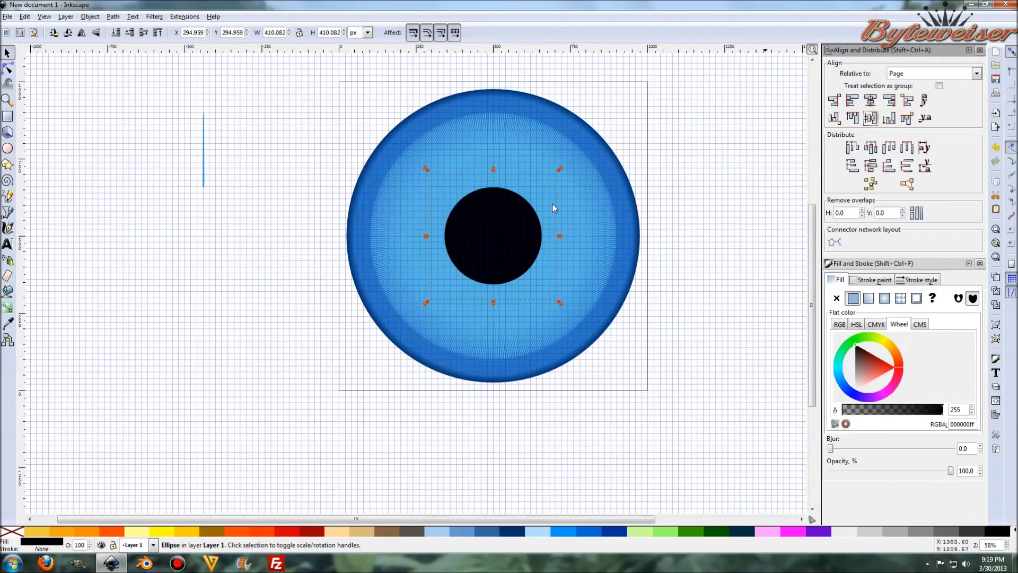
click(575, 162)
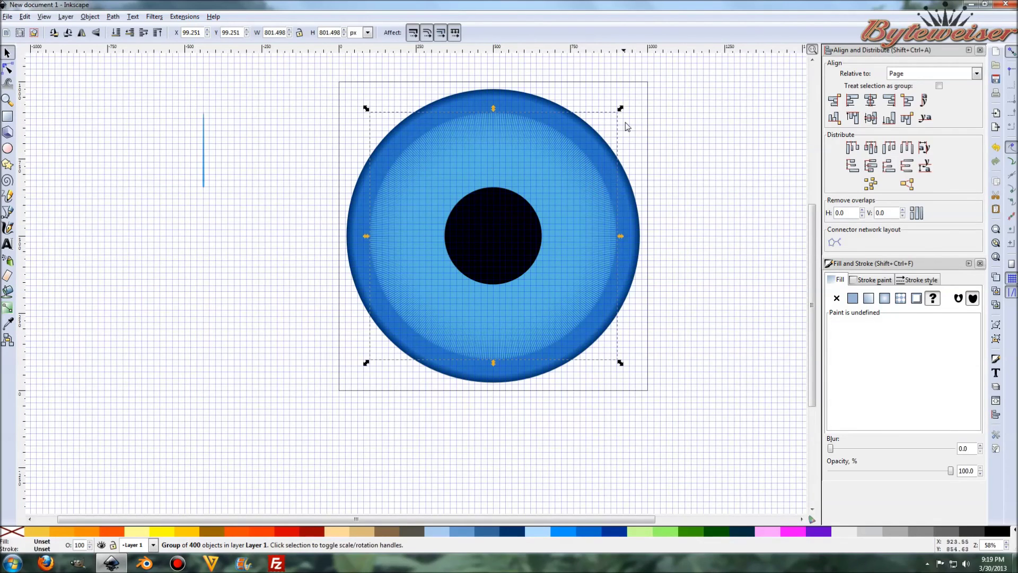
- Try enlarging the flare ring group to 1120 px across, then undo the resize
drag(623, 111, 718, 49)
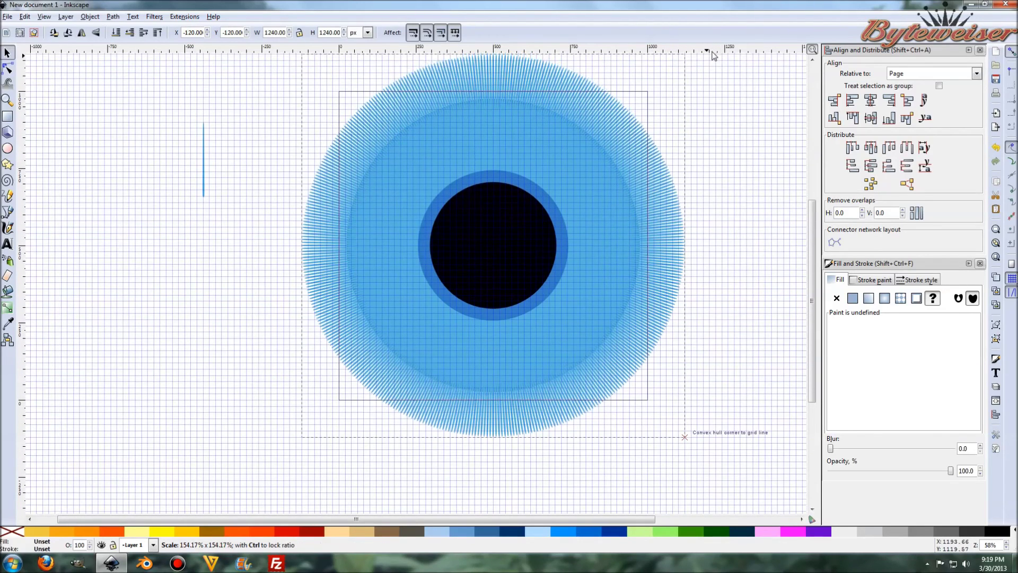
drag(713, 56, 705, 72)
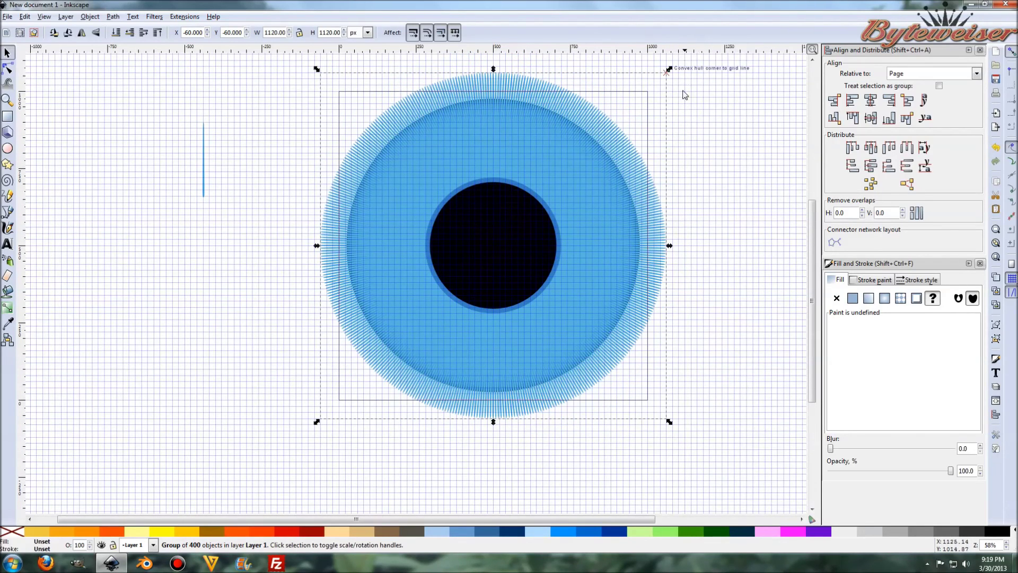
scroll(617, 195, up, 2)
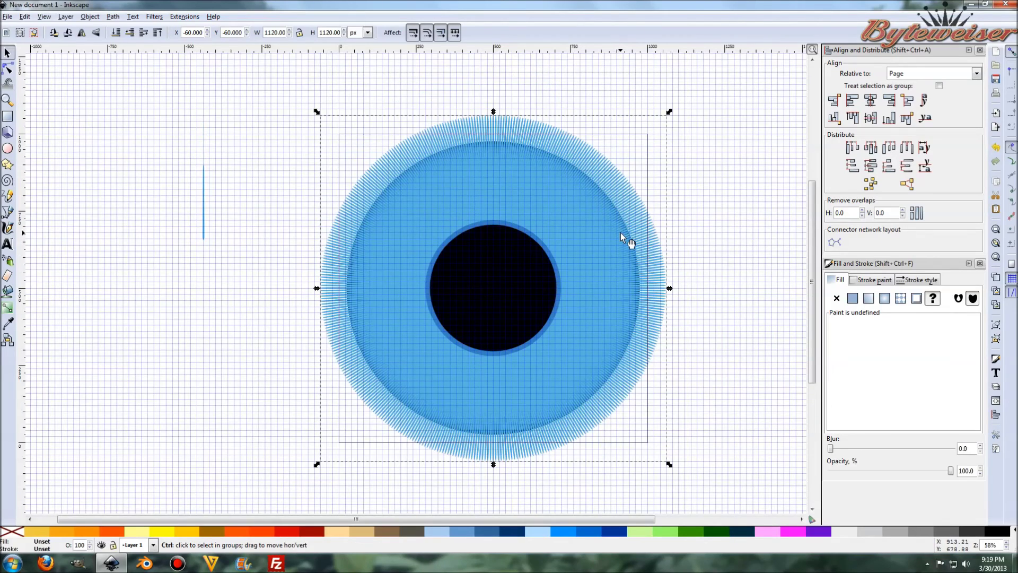
scroll(620, 234, up, 1)
scroll(620, 233, down, 1)
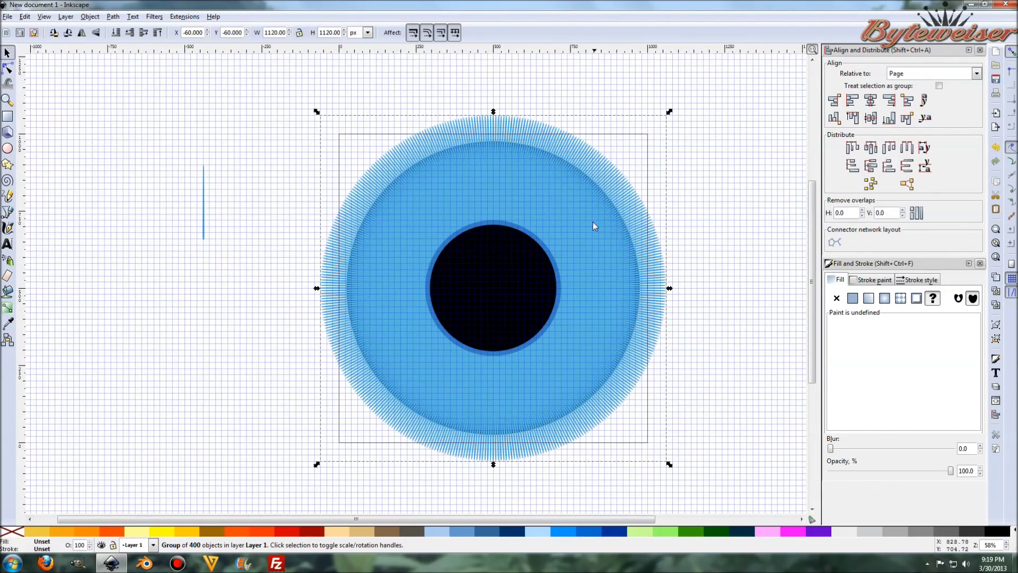
click(518, 184)
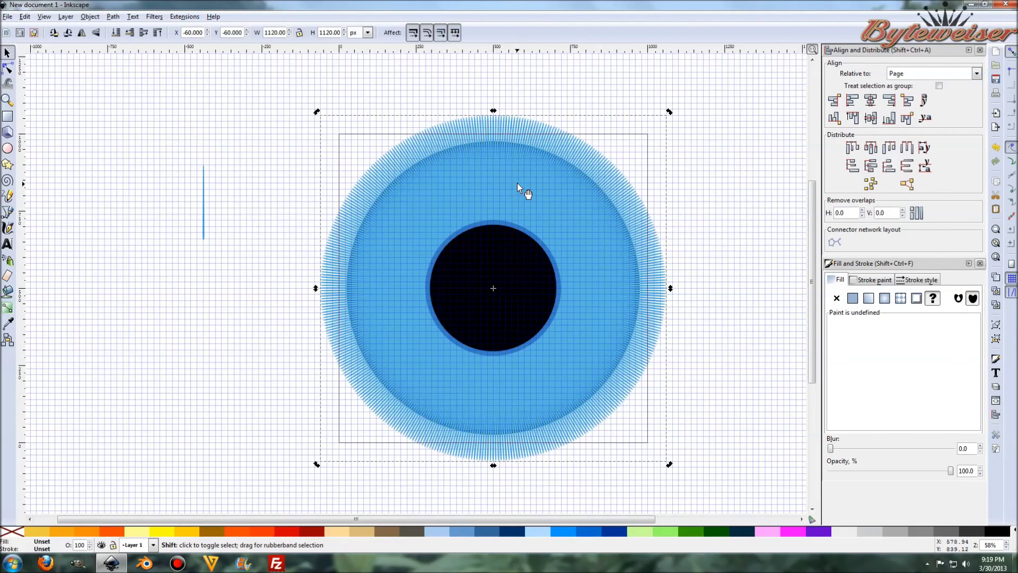
key(Escape)
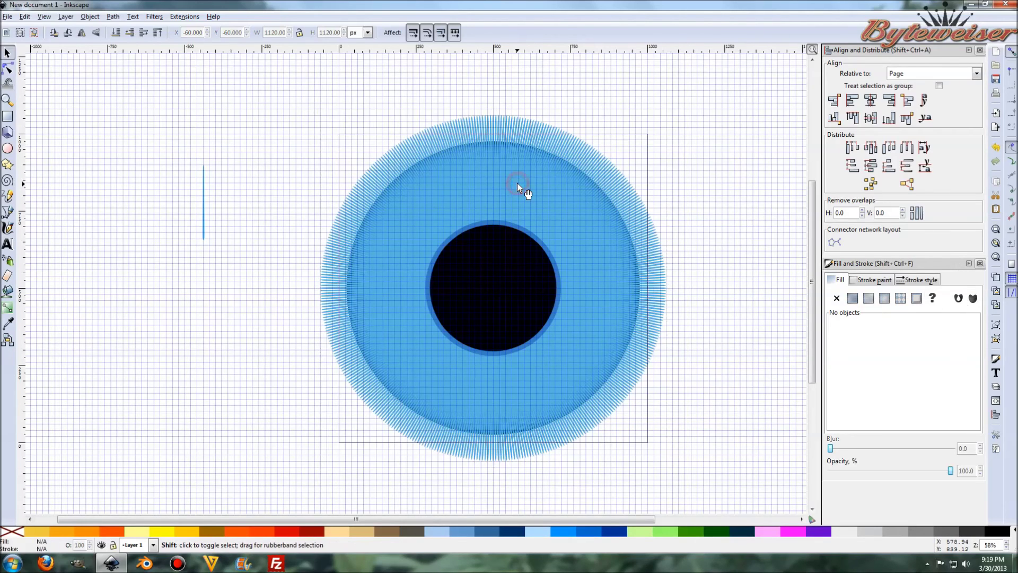
click(528, 266)
key(ctrl+z)
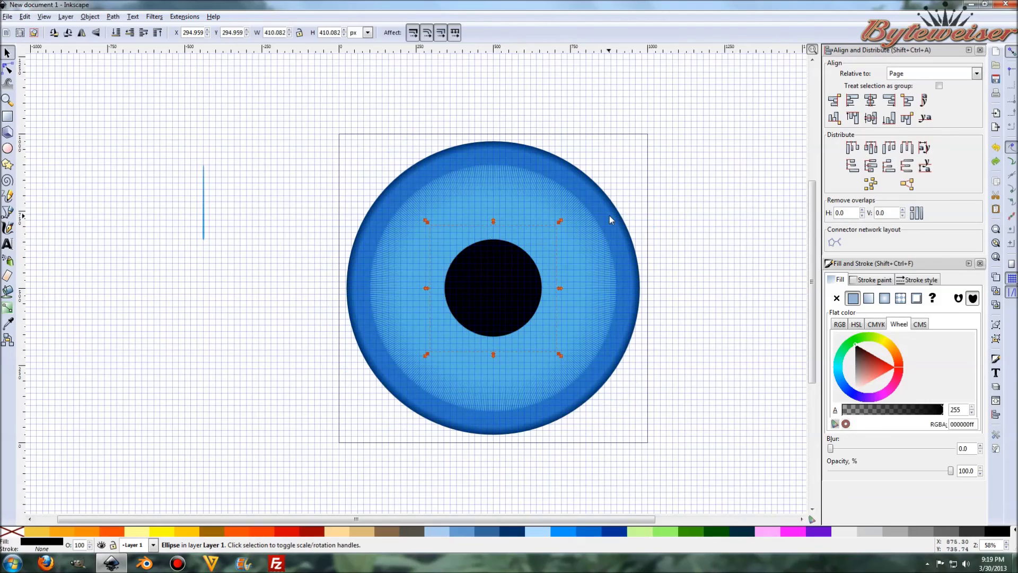
- Shrink the black pupil to 320 × 320 px, undoing an accidental move to the right
click(513, 276)
drag(558, 221, 546, 234)
drag(500, 264, 580, 271)
key(ctrl+z)
click(709, 228)
click(504, 278)
mouse_move(546, 237)
mouse_down()
mouse_move(540, 243)
mouse_move(546, 237)
mouse_up()
- Hide the canvas grid and enlarge the flare ring group out to the dark rim
click(44, 16)
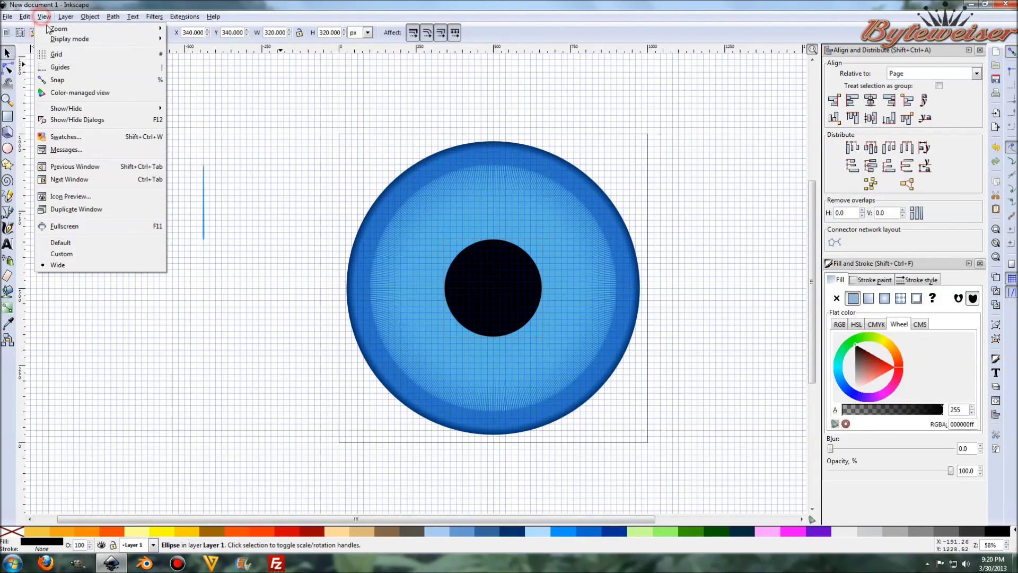
click(63, 57)
click(506, 271)
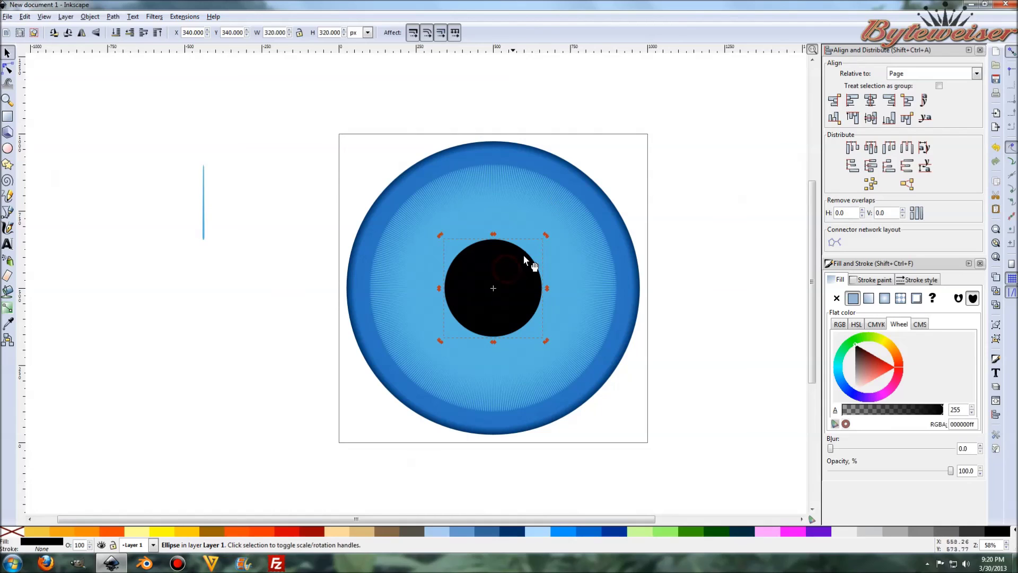
click(546, 235)
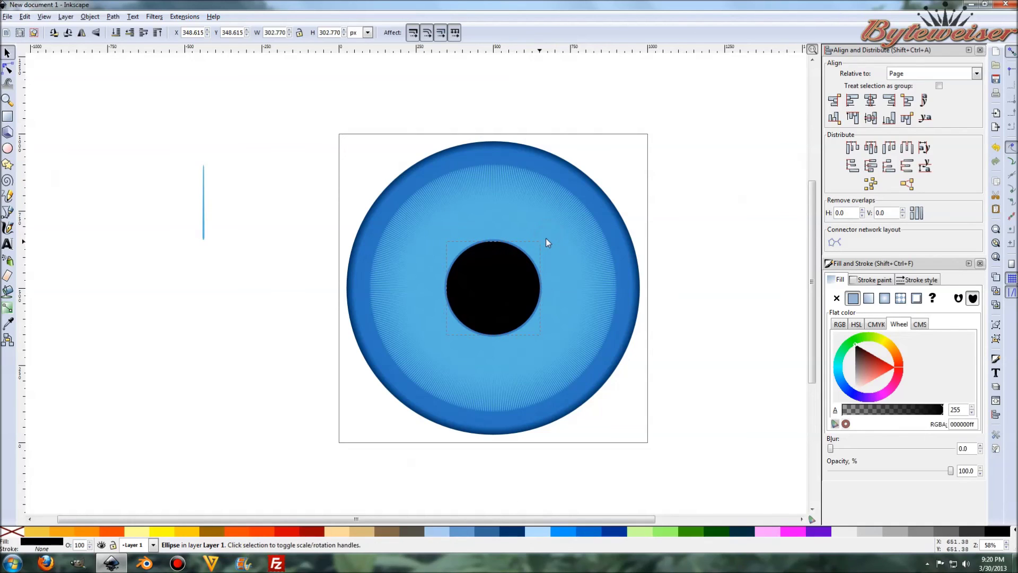
click(541, 202)
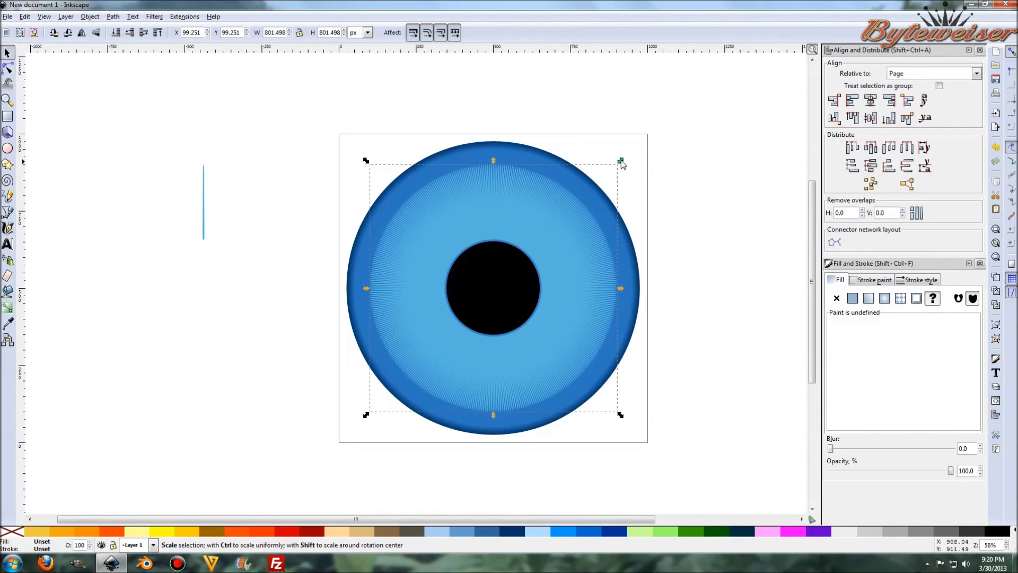
drag(620, 160, 640, 146)
- Enlarge the black pupil to about 344 × 344 px, leaving a thin blue rim around it
click(711, 214)
click(482, 285)
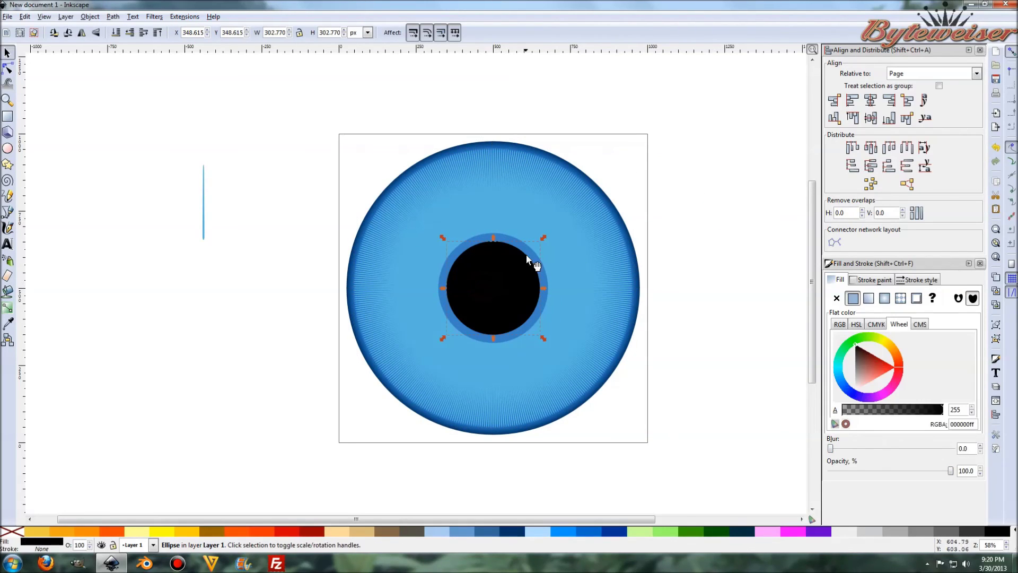
drag(543, 237, 551, 228)
click(662, 225)
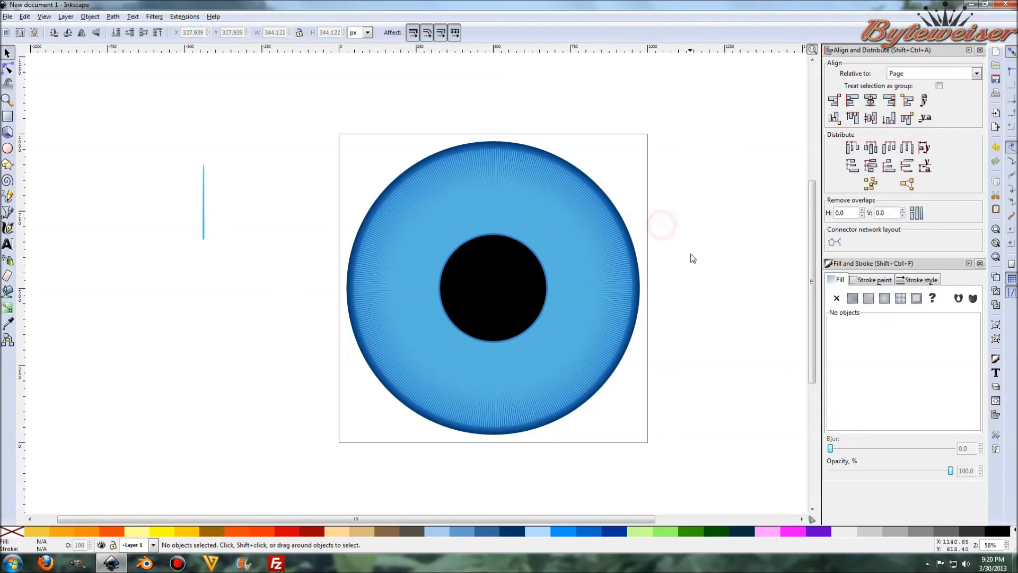
key(ctrl)
scroll(683, 263, up, 1)
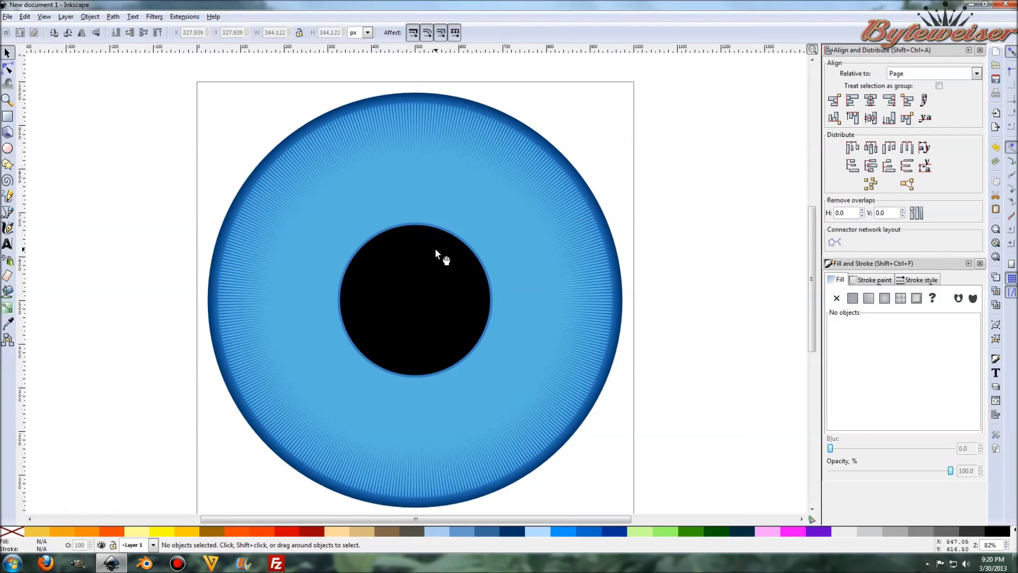
ctrl+scroll(435, 249, down, 2)
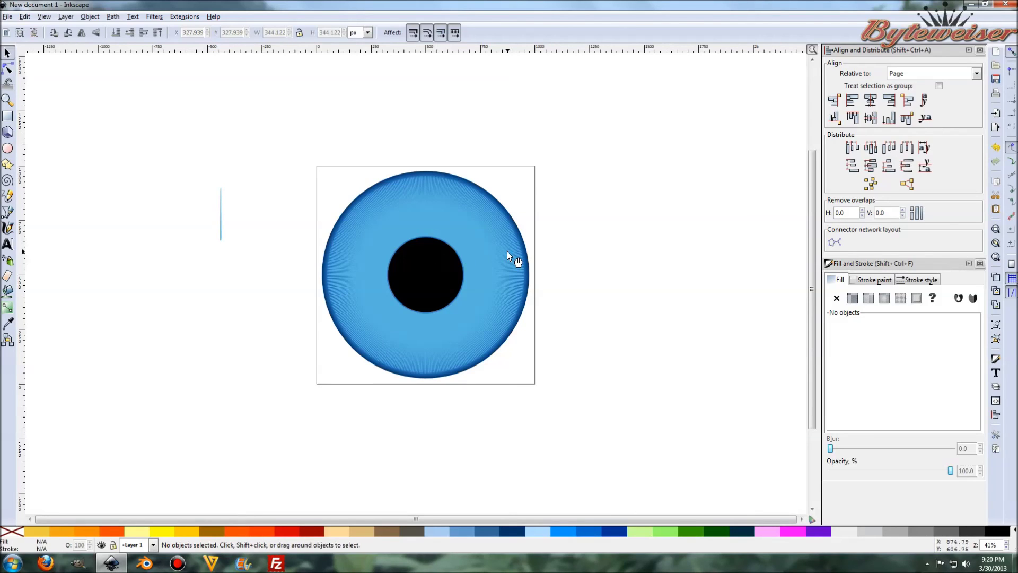